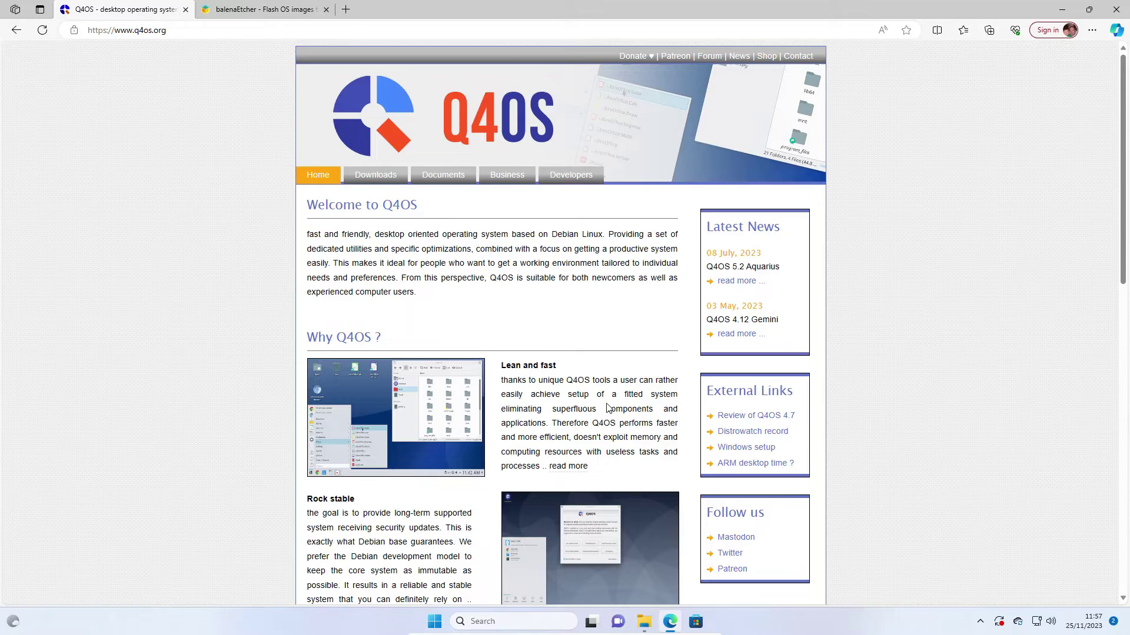
# Download the Q4OS Aquarius Trinity live 64-bit ISO (q4os-5.3-x64-tde.r1.iso) from SourceForge, skipping the donation.
pyautogui.scroll(-4, 608, 407)
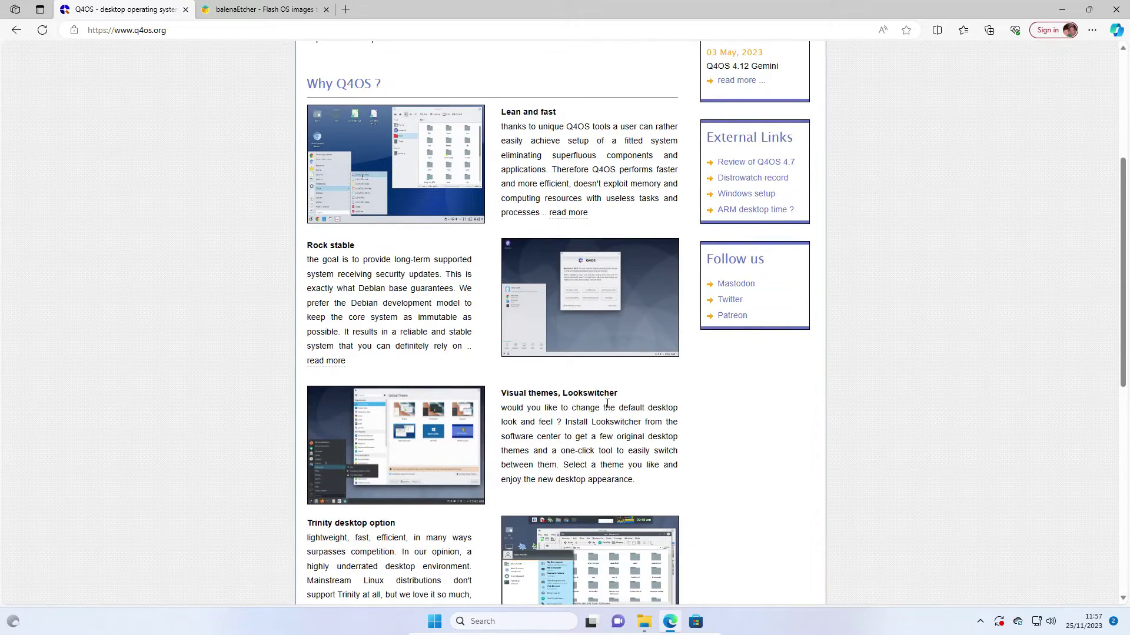
pyautogui.scroll(4, 608, 404)
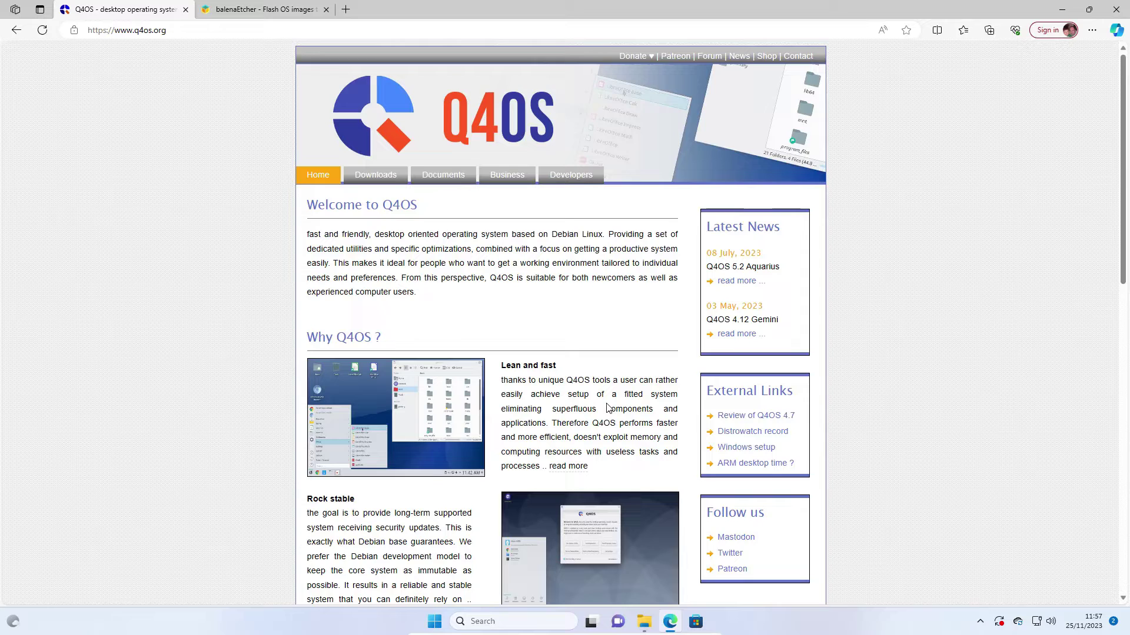
pyautogui.scroll(-3, 608, 407)
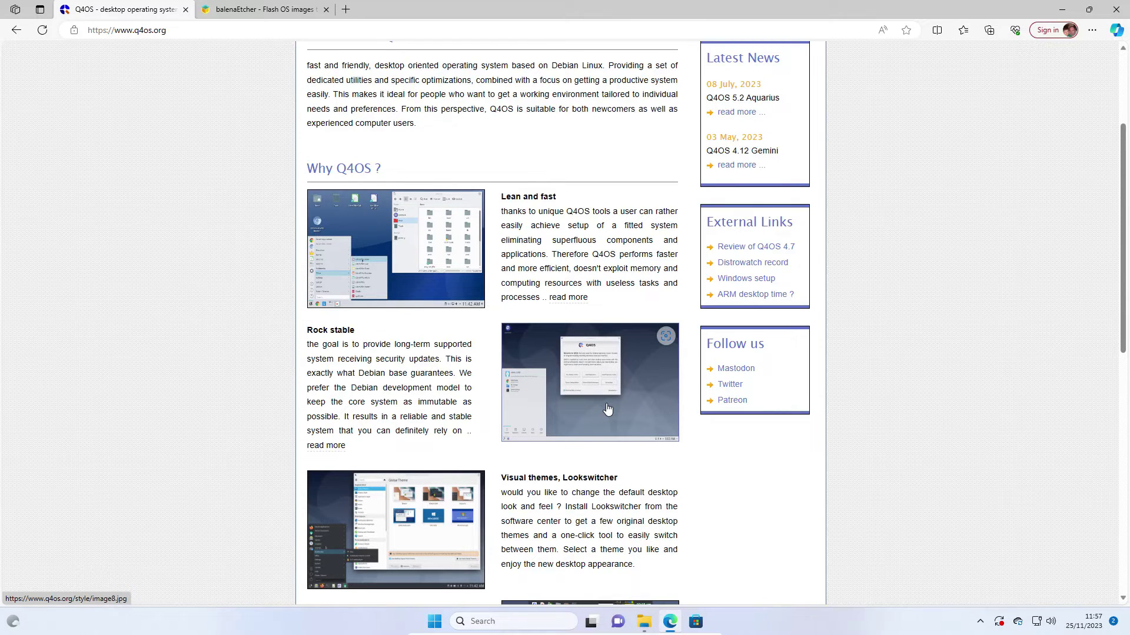
pyautogui.scroll(-5, 608, 408)
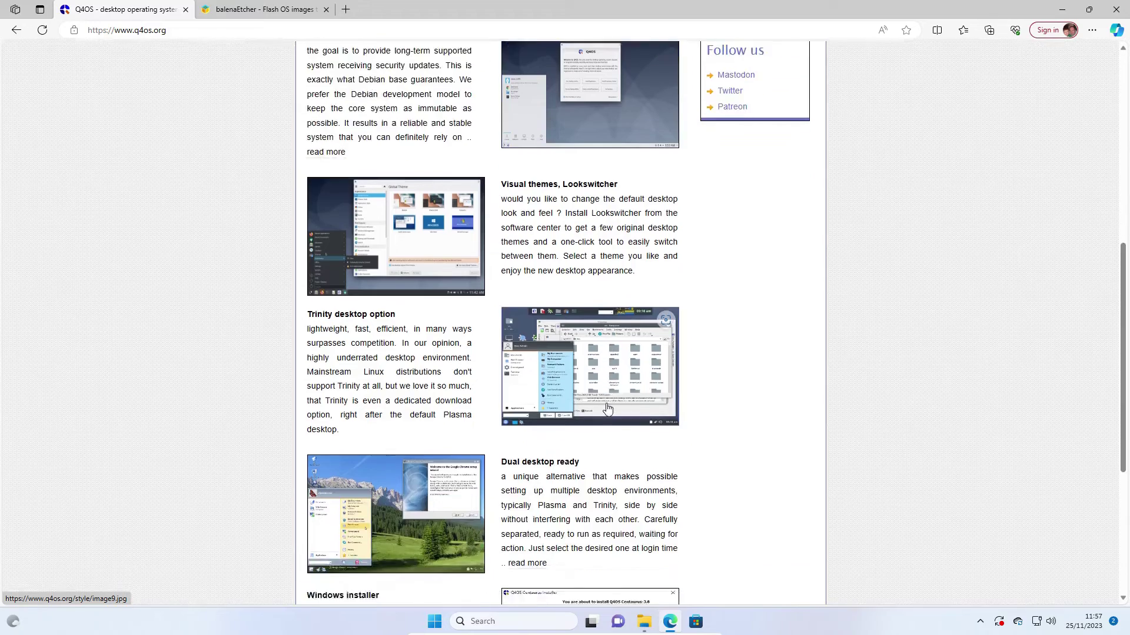
pyautogui.scroll(-4, 608, 409)
pyautogui.scroll(-1, 607, 409)
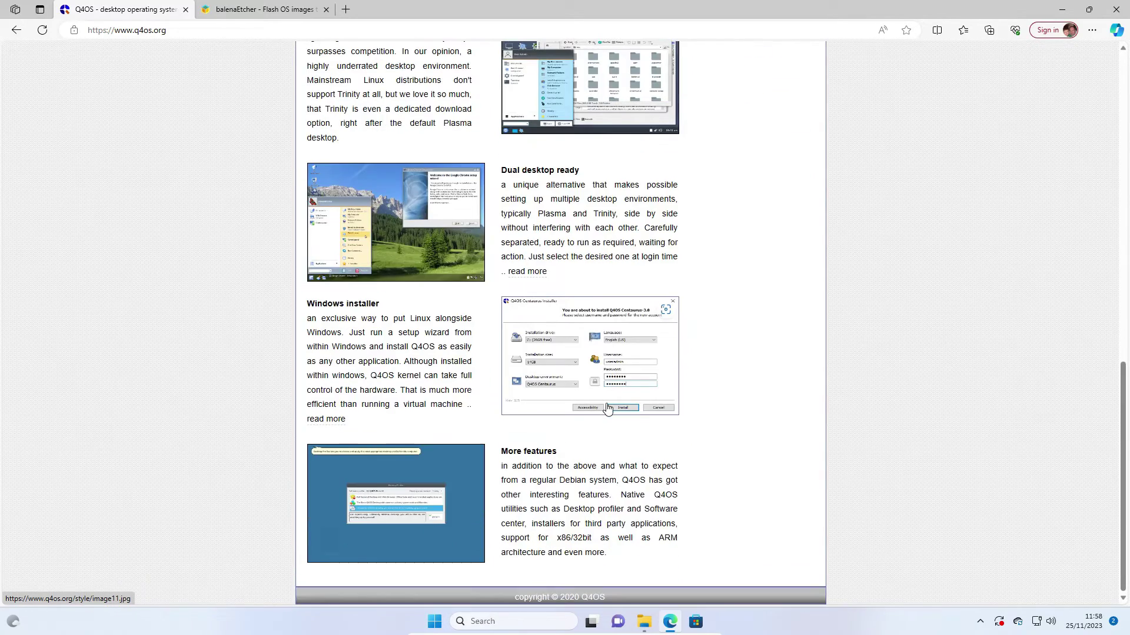
pyautogui.scroll(13, 607, 409)
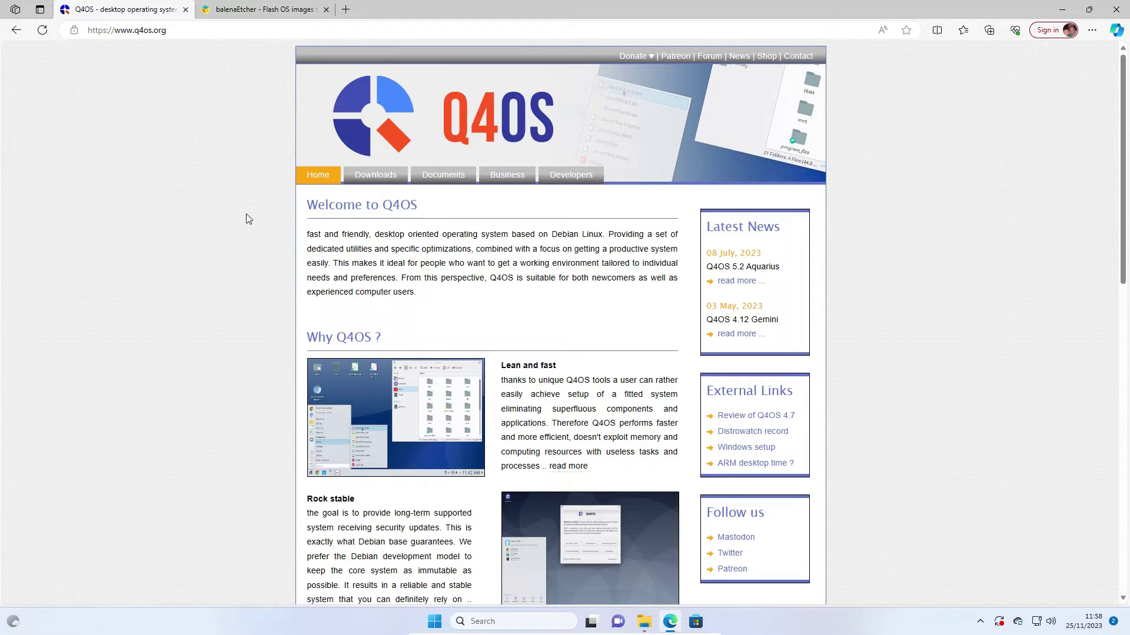
pyautogui.click(380, 174)
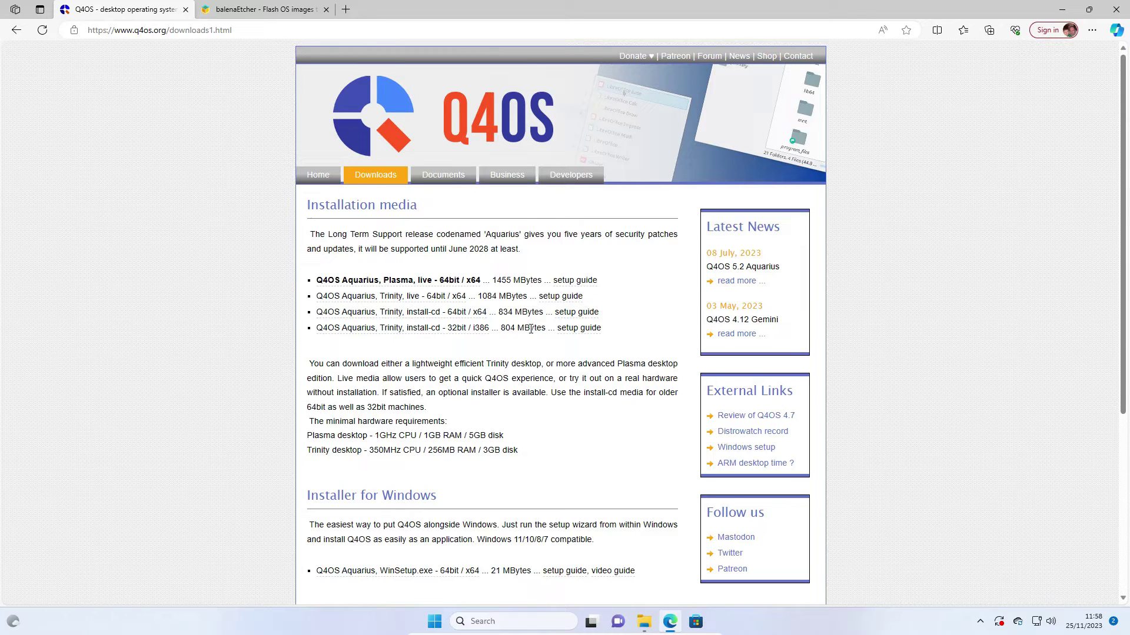
pyautogui.click(411, 297)
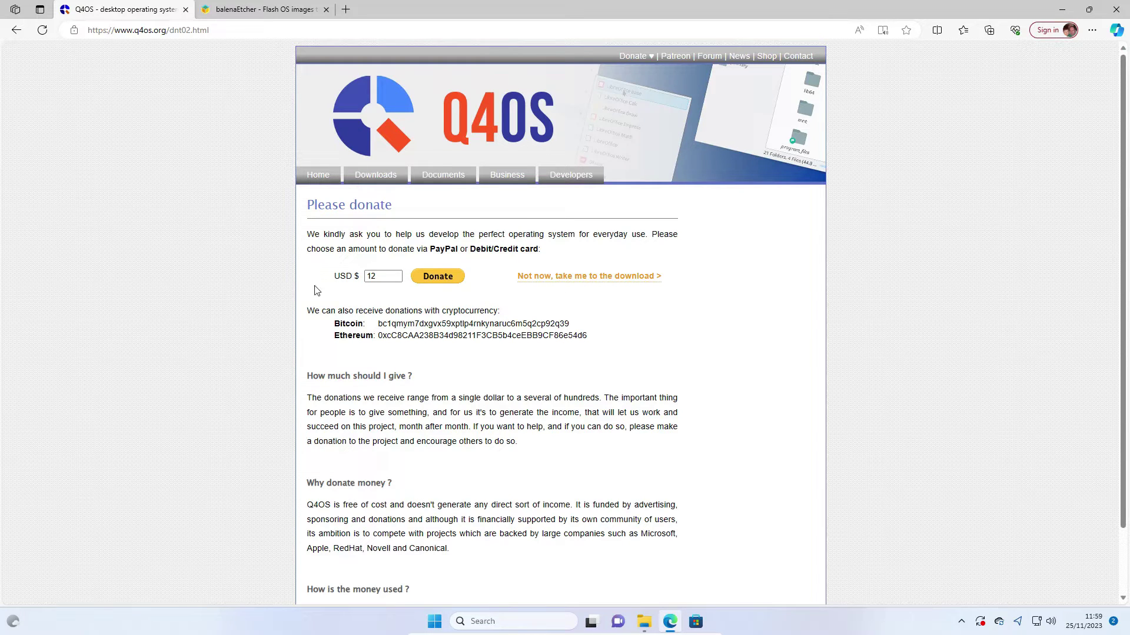
pyautogui.click(614, 282)
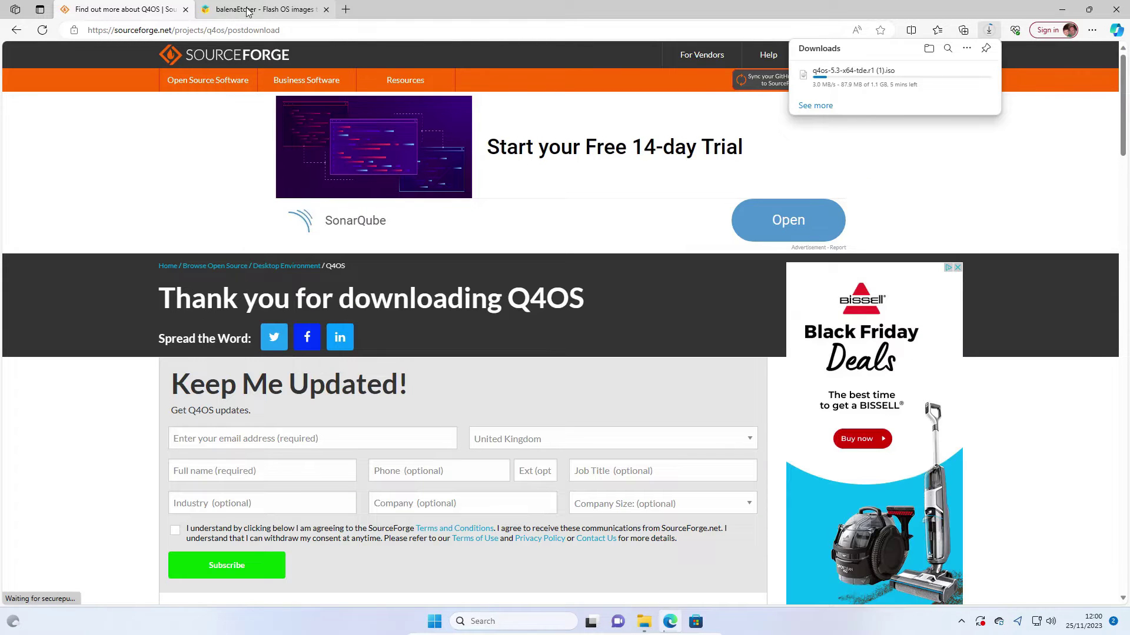
# Start downloading the balenaEtcher-Setup-1.18.11.exe Windows installer, then minimize Edge.
pyautogui.click(246, 11)
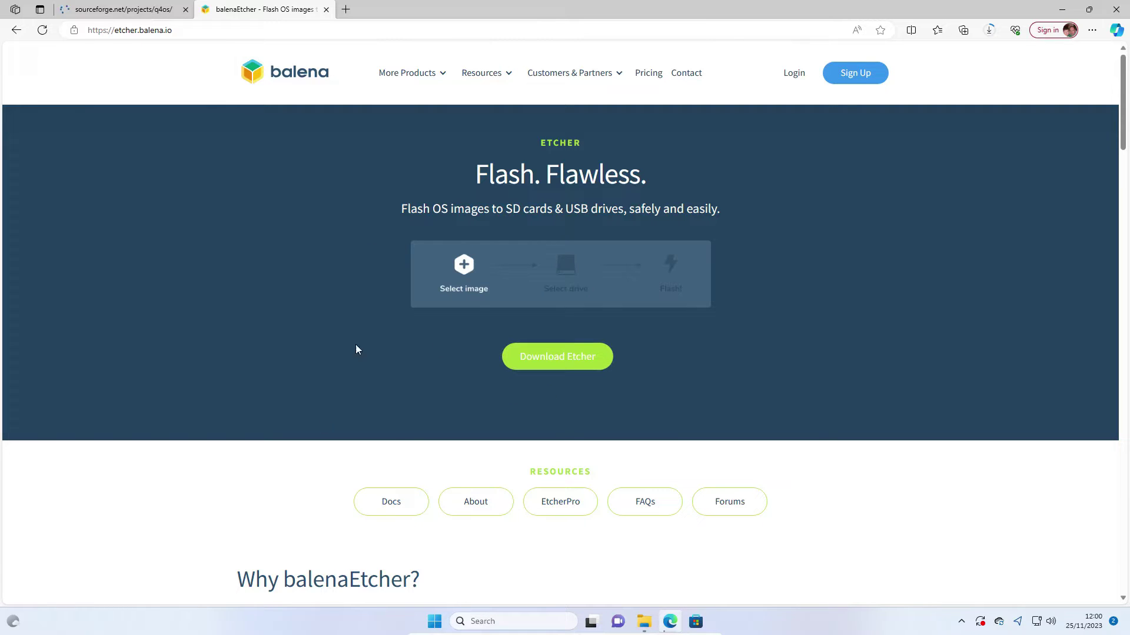
pyautogui.click(539, 356)
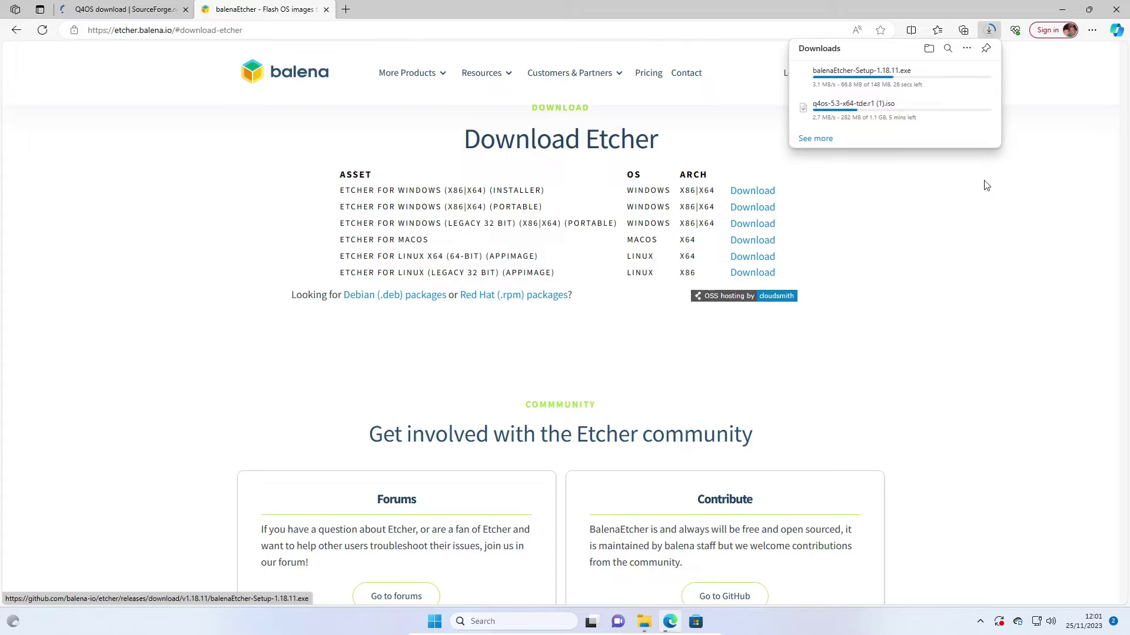
pyautogui.click(1116, 9)
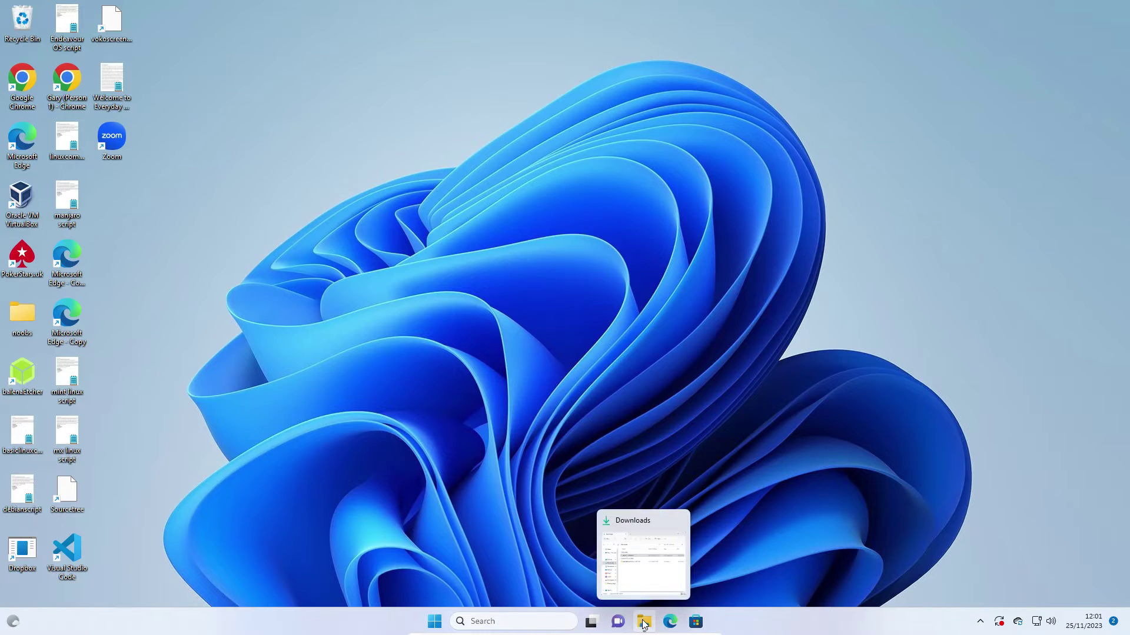
# Run balenaEtcher-Setup-1.18.11 from Downloads and accept the Apache licence to install it.
pyautogui.click(644, 623)
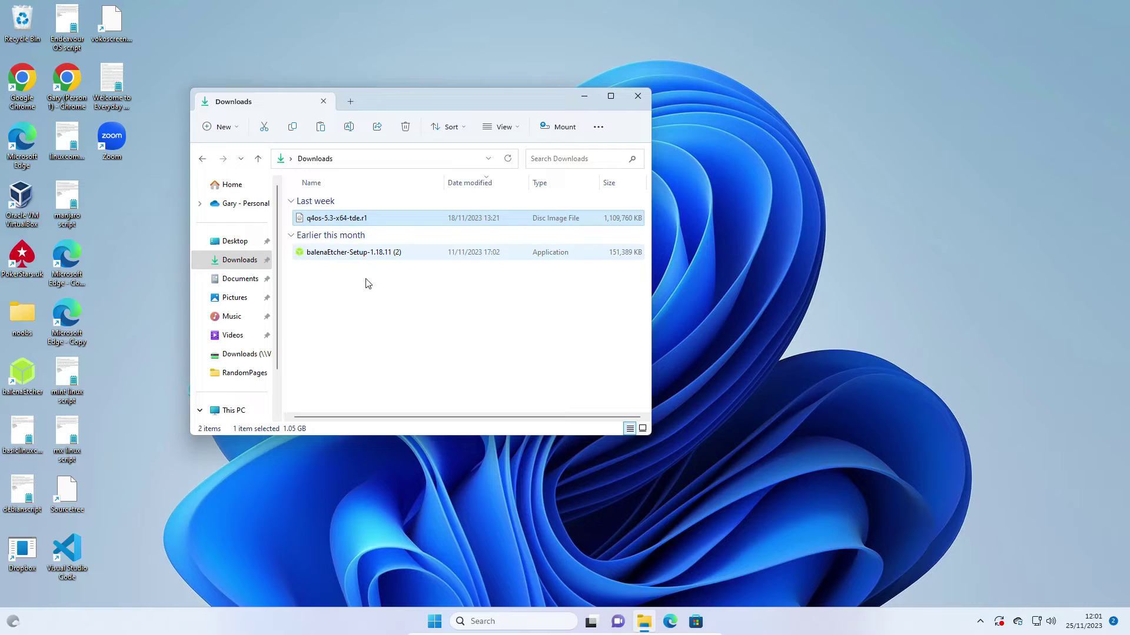
pyautogui.doubleClick(346, 253)
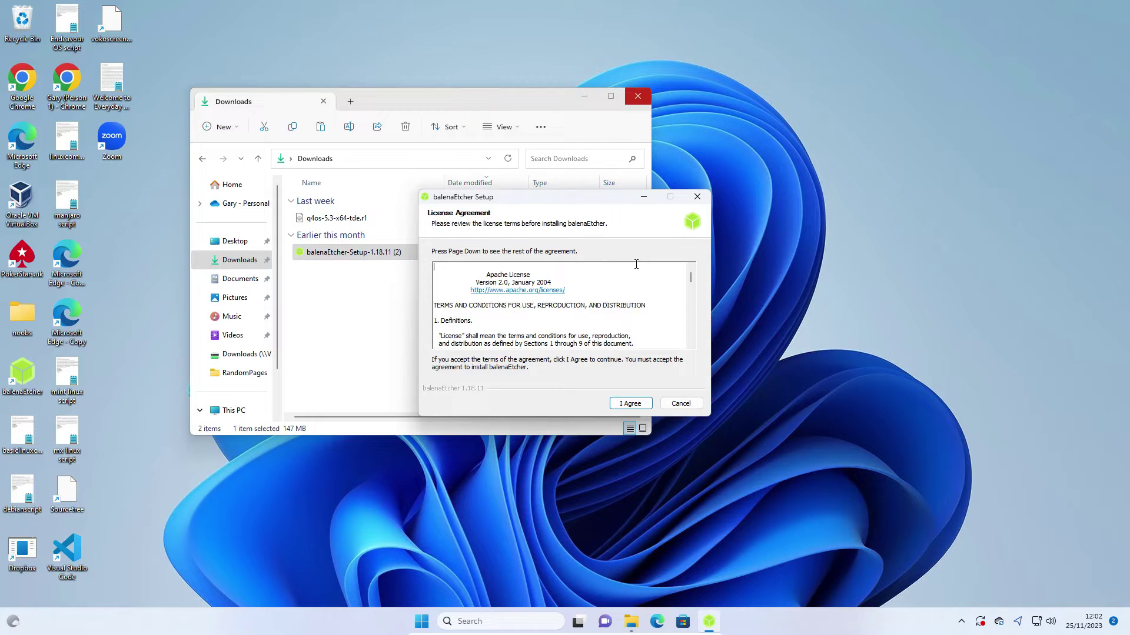
pyautogui.click(639, 97)
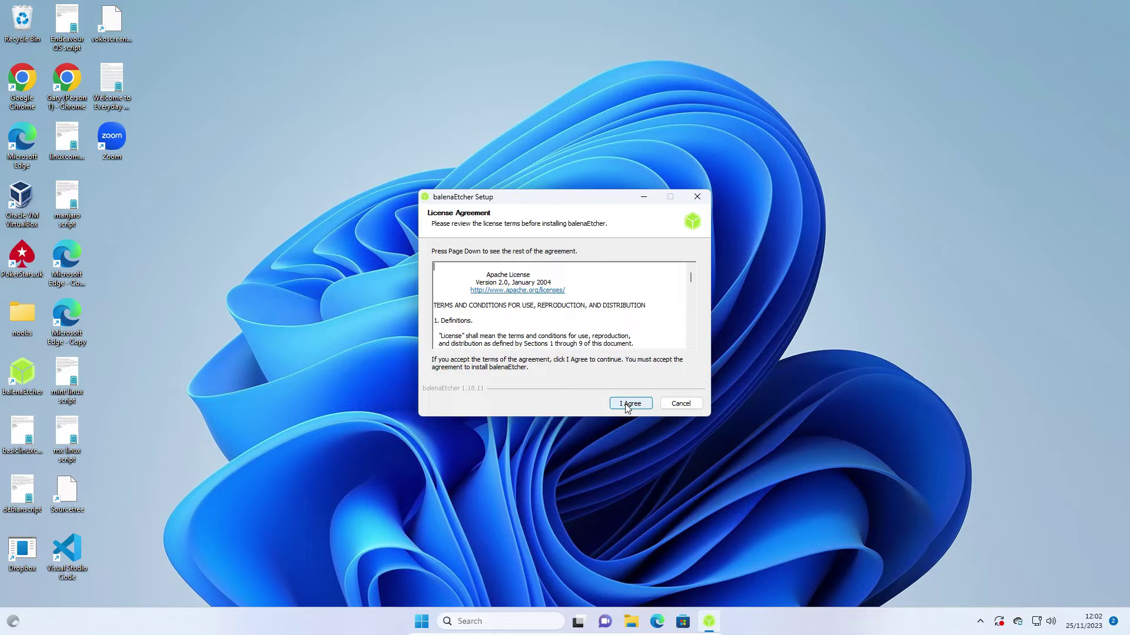
pyautogui.click(627, 406)
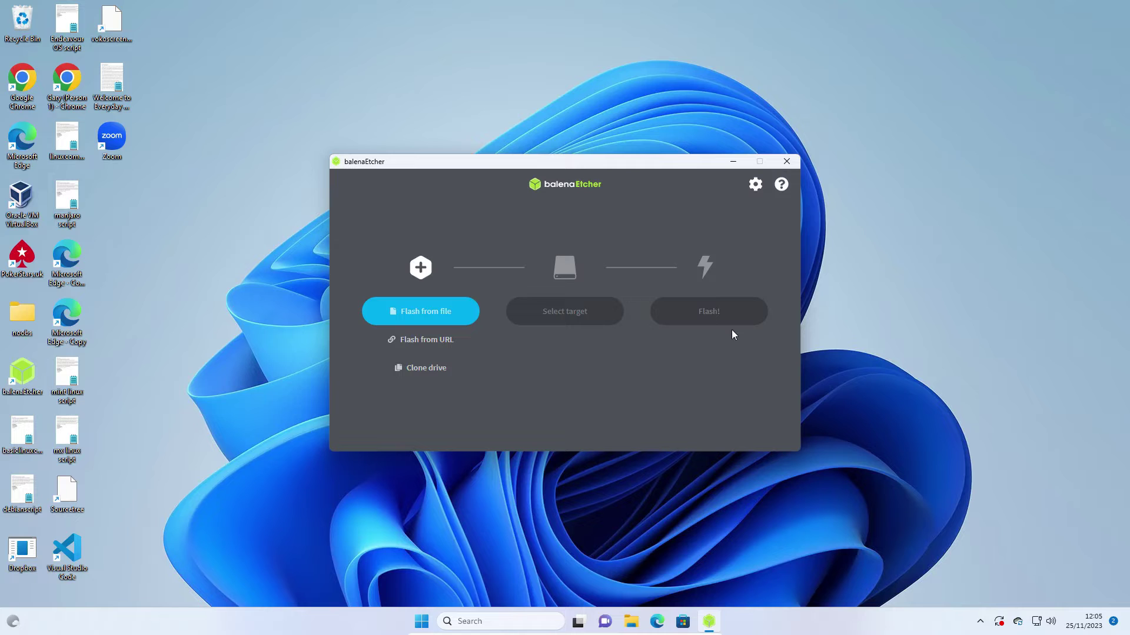
# Flash q4os-5.3-x64-tde.r1.iso onto the 8 GB SanDisk Cruzer Facet USB drive.
pyautogui.click(419, 309)
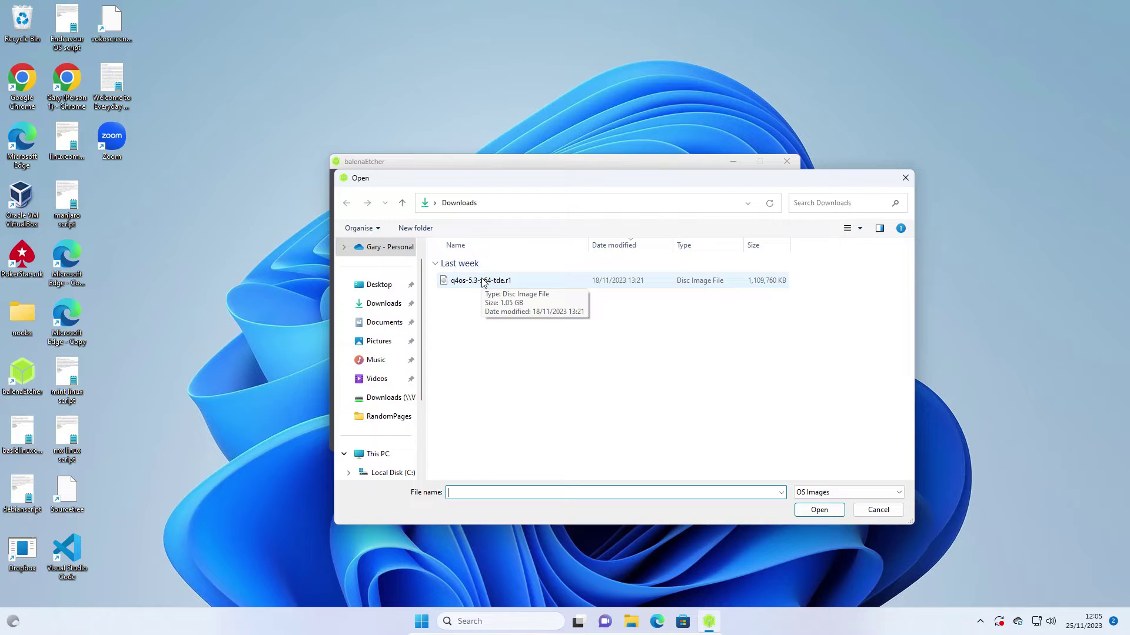
pyautogui.doubleClick(483, 281)
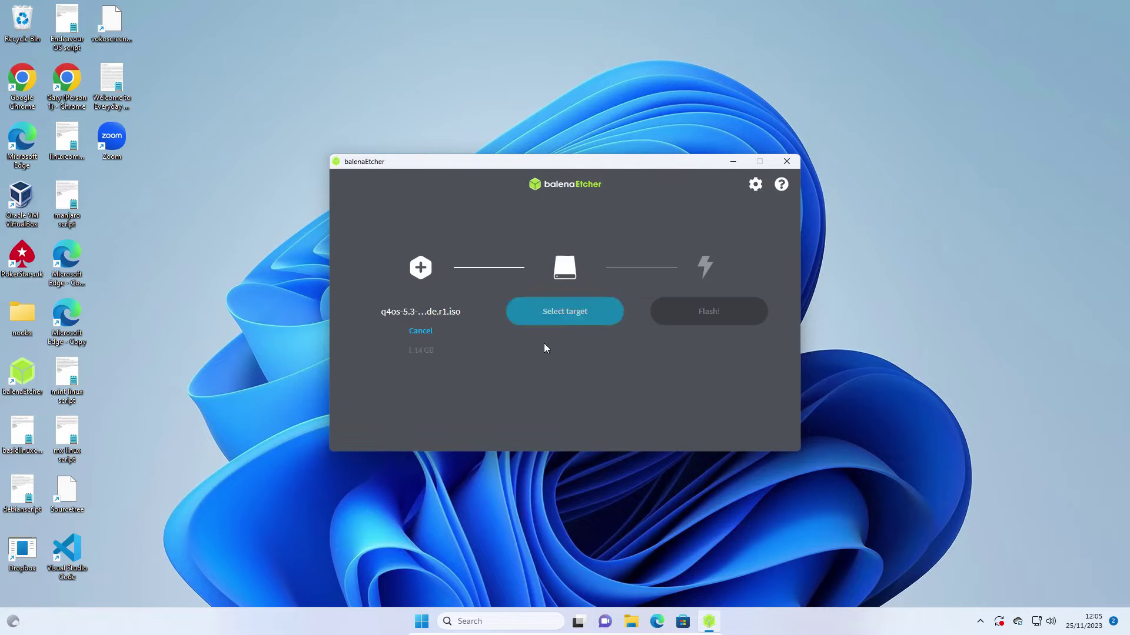
pyautogui.click(559, 319)
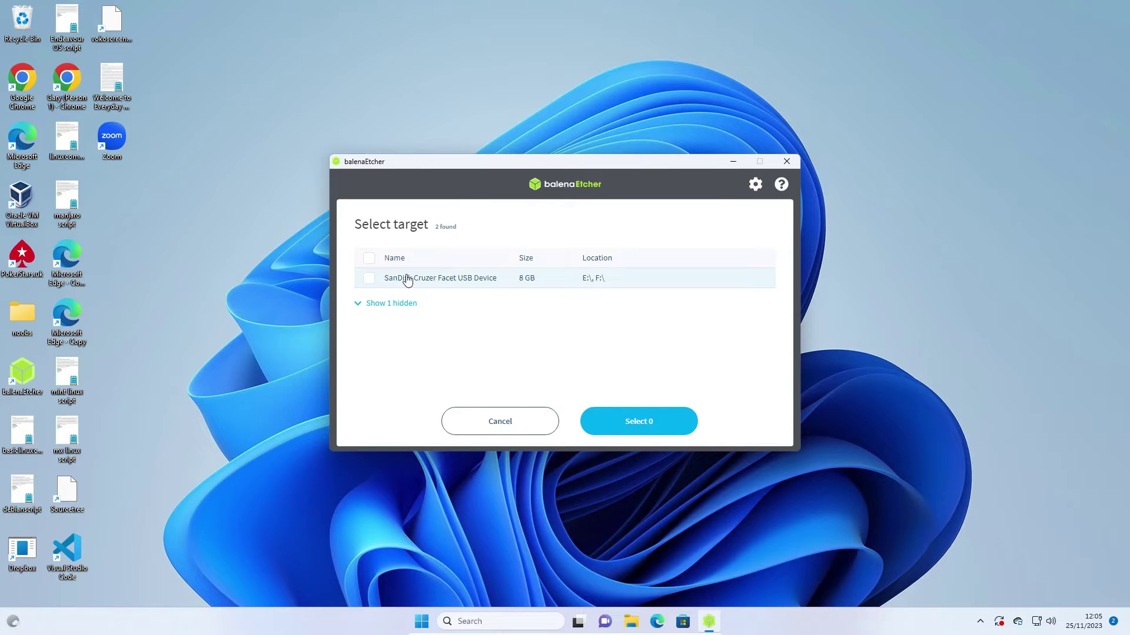
pyautogui.click(368, 279)
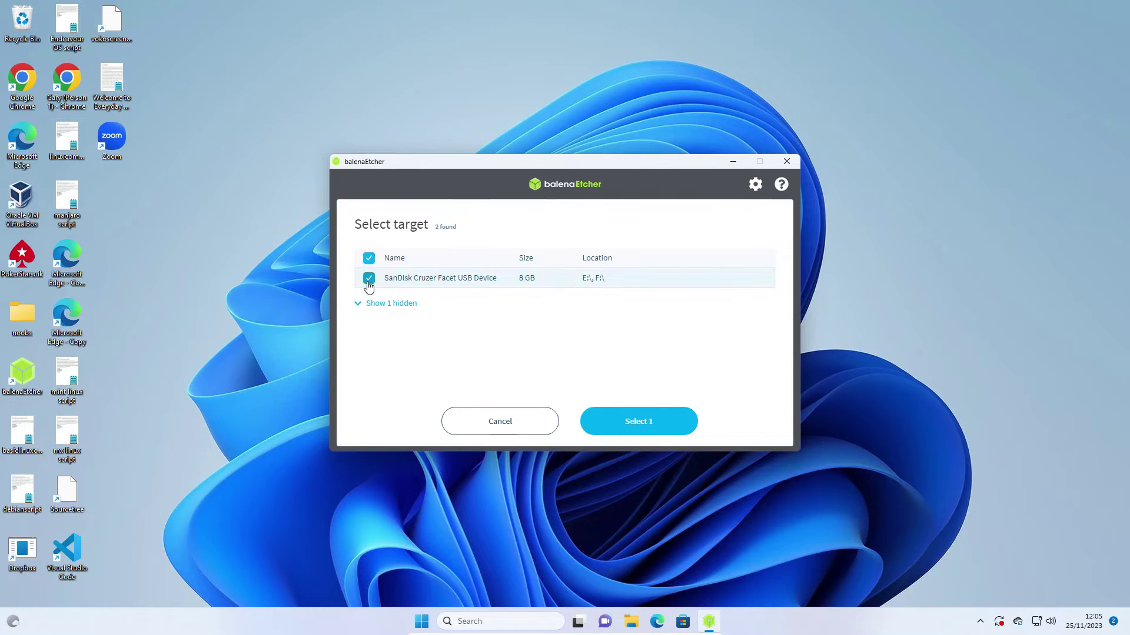
pyautogui.click(660, 427)
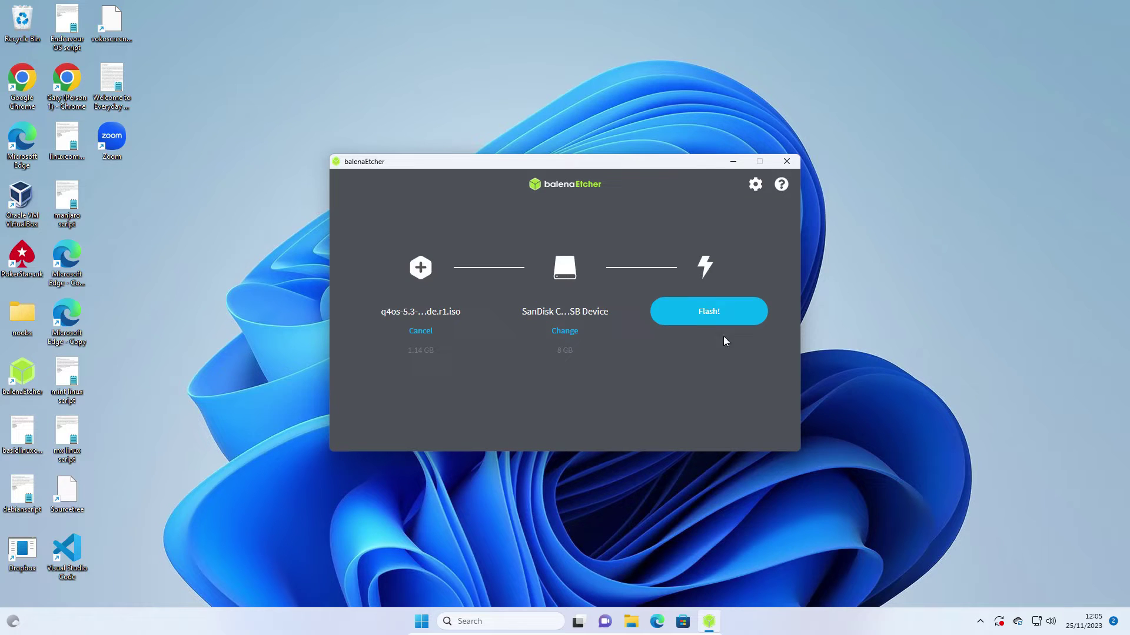
pyautogui.click(709, 314)
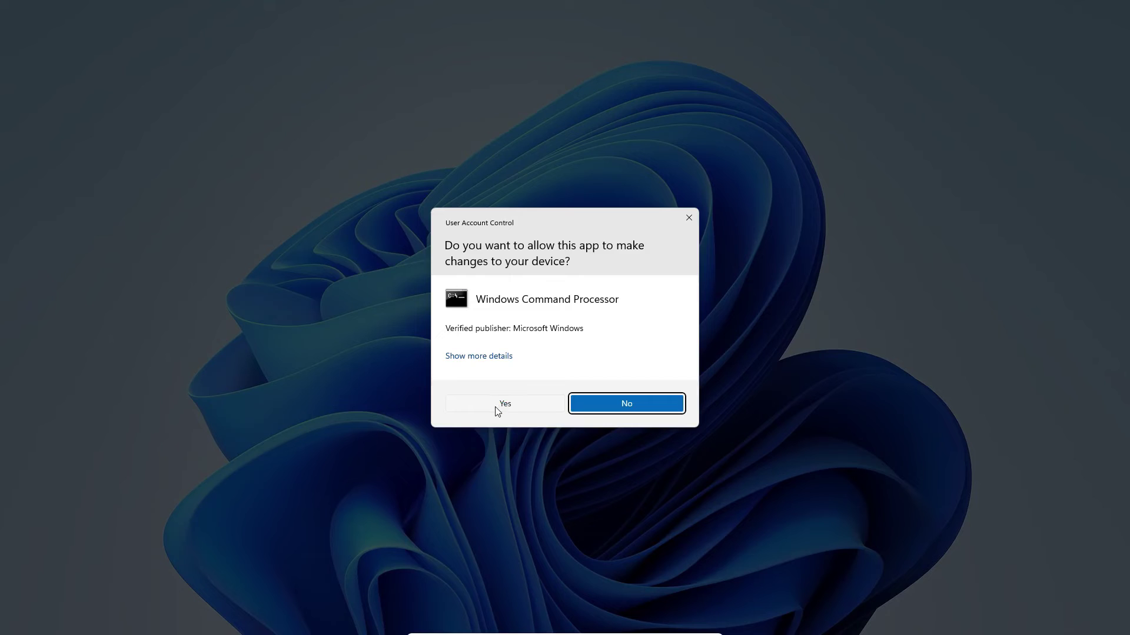
# Approve the User Account Control prompt so balenaEtcher can write to the drive.
pyautogui.click(496, 407)
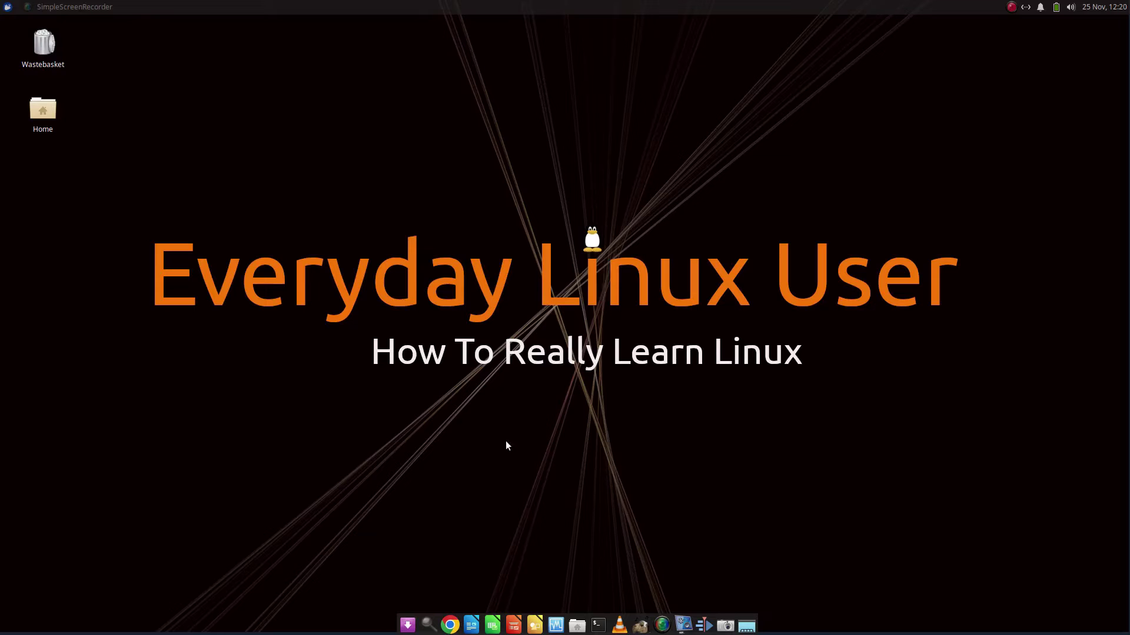
# In Chrome, start the Q4OS Trinity live 64-bit ISO download from SourceForge, skipping the donation.
pyautogui.click(450, 625)
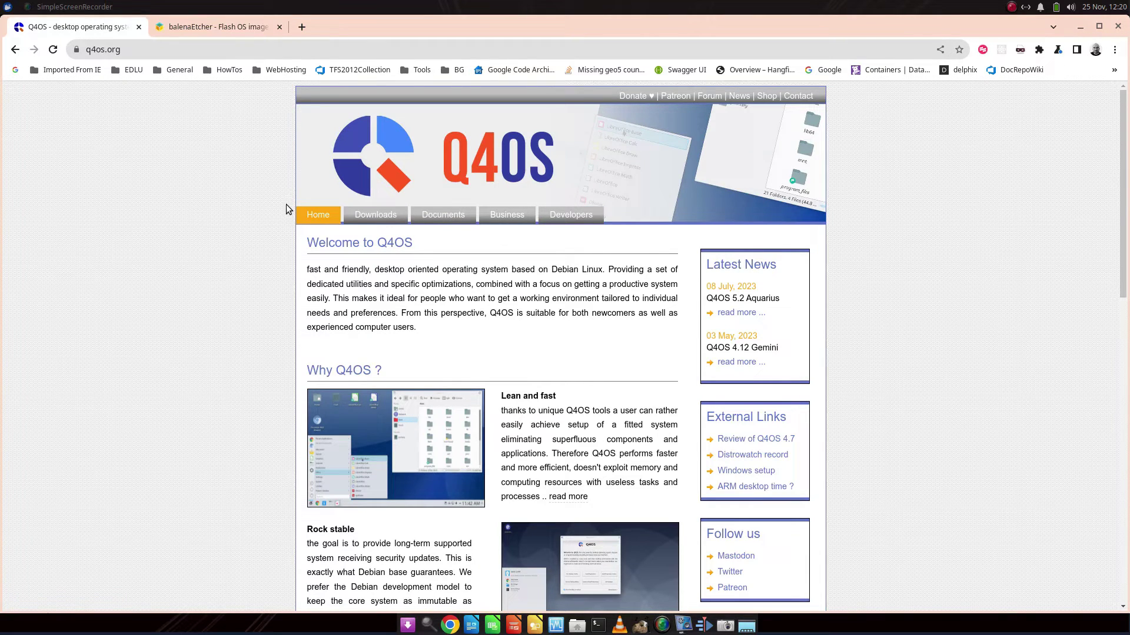
pyautogui.click(368, 218)
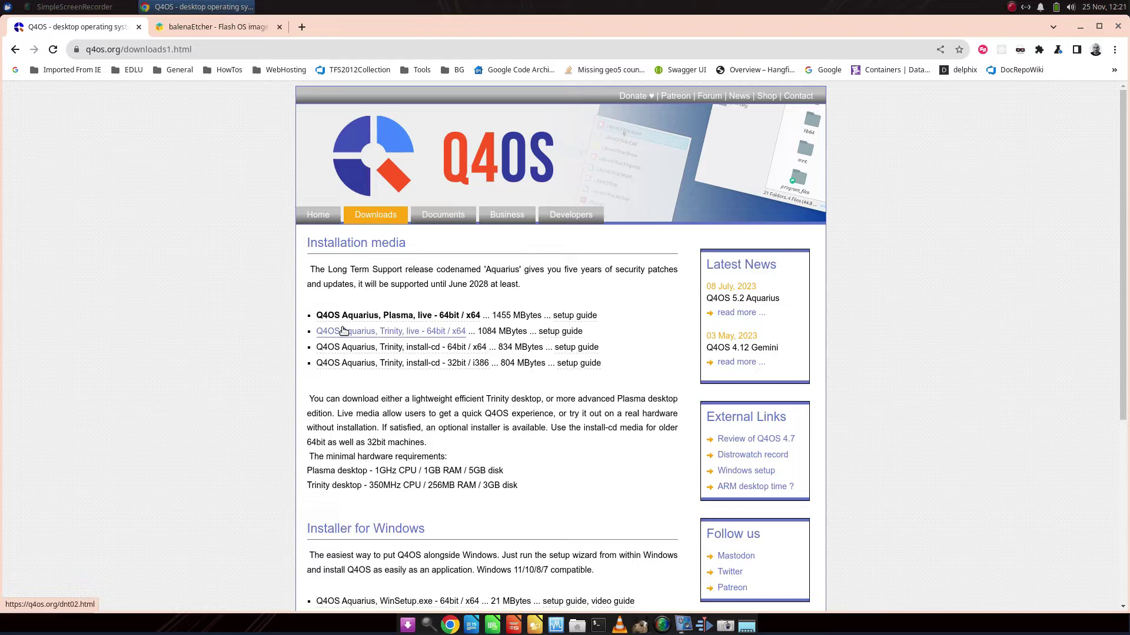
pyautogui.click(344, 333)
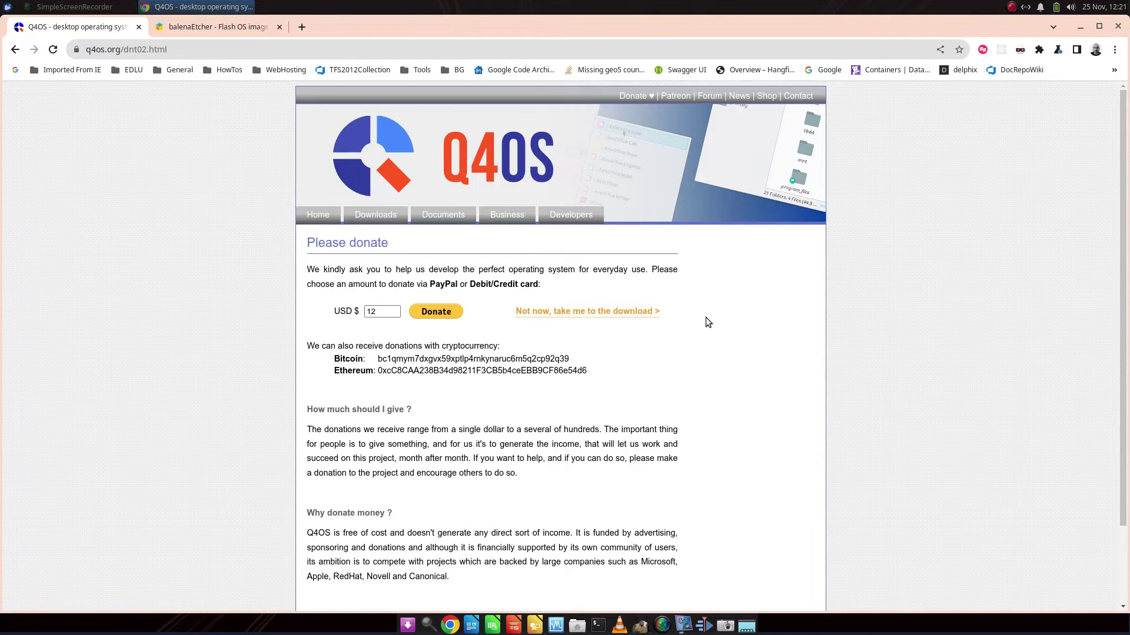
pyautogui.click(594, 309)
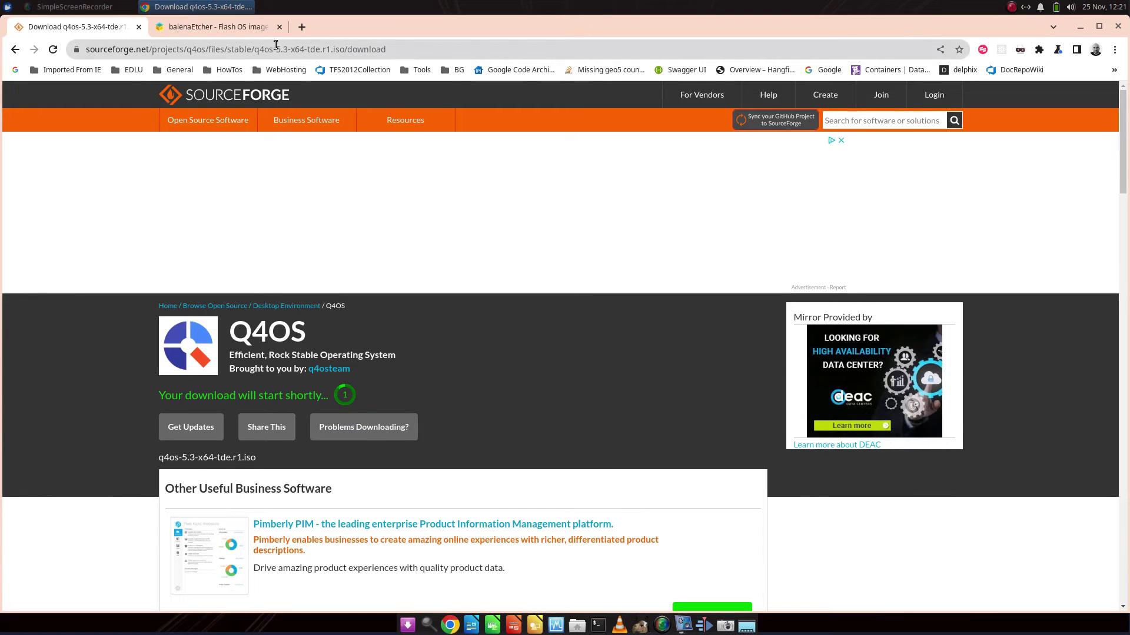
# Accept the Etcher site's cookies and download the Linux x64 AppImage of balenaEtcher.
pyautogui.click(232, 27)
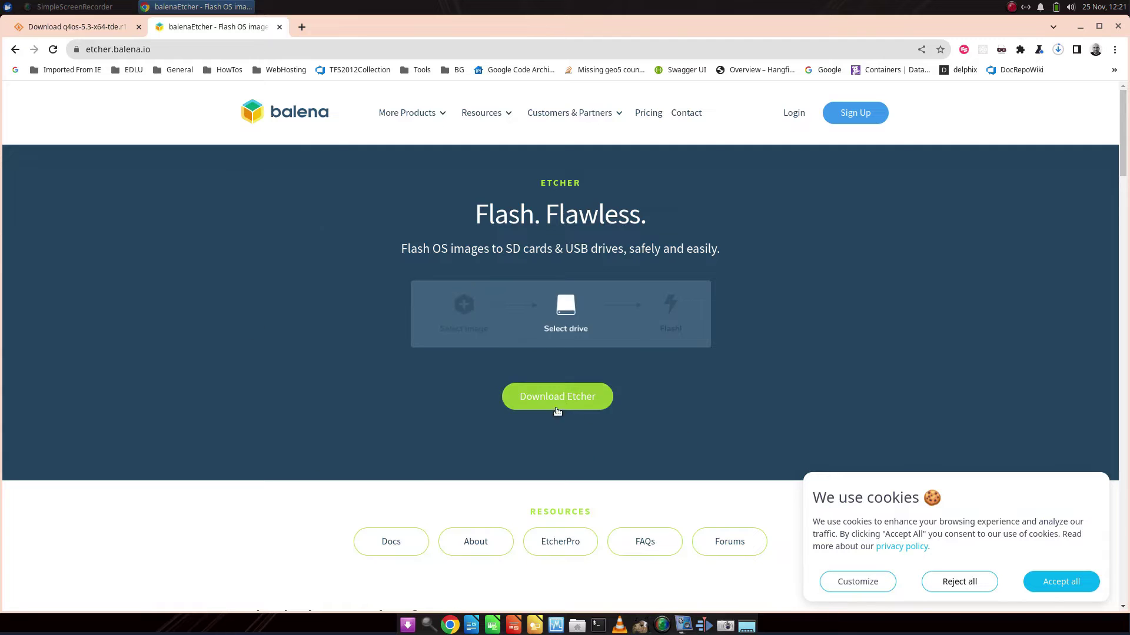
pyautogui.click(1092, 579)
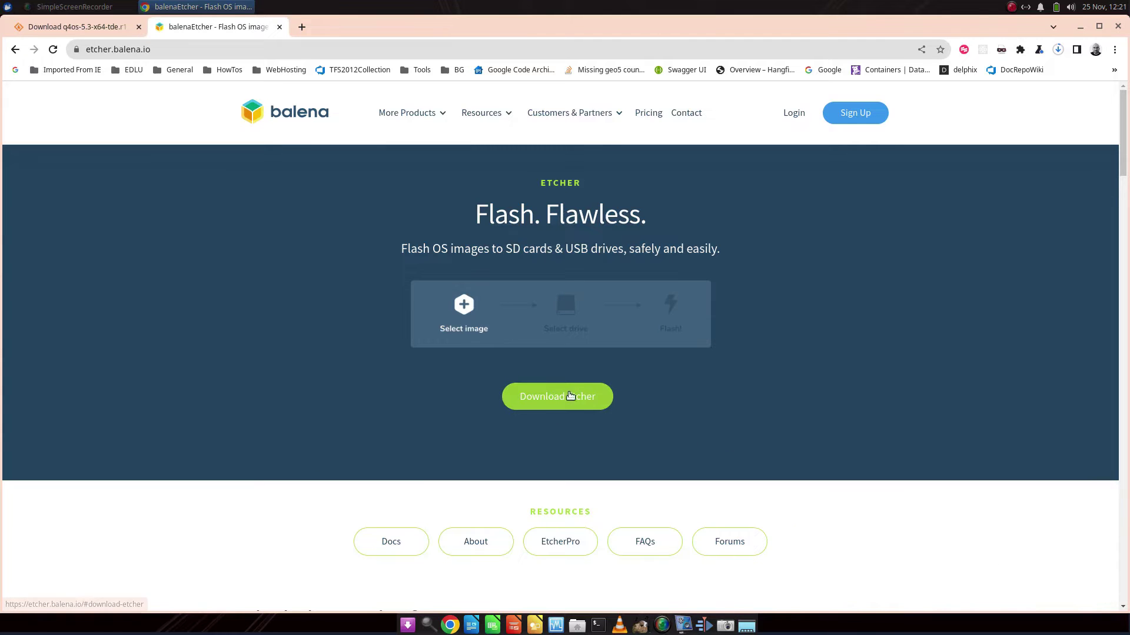
pyautogui.click(548, 398)
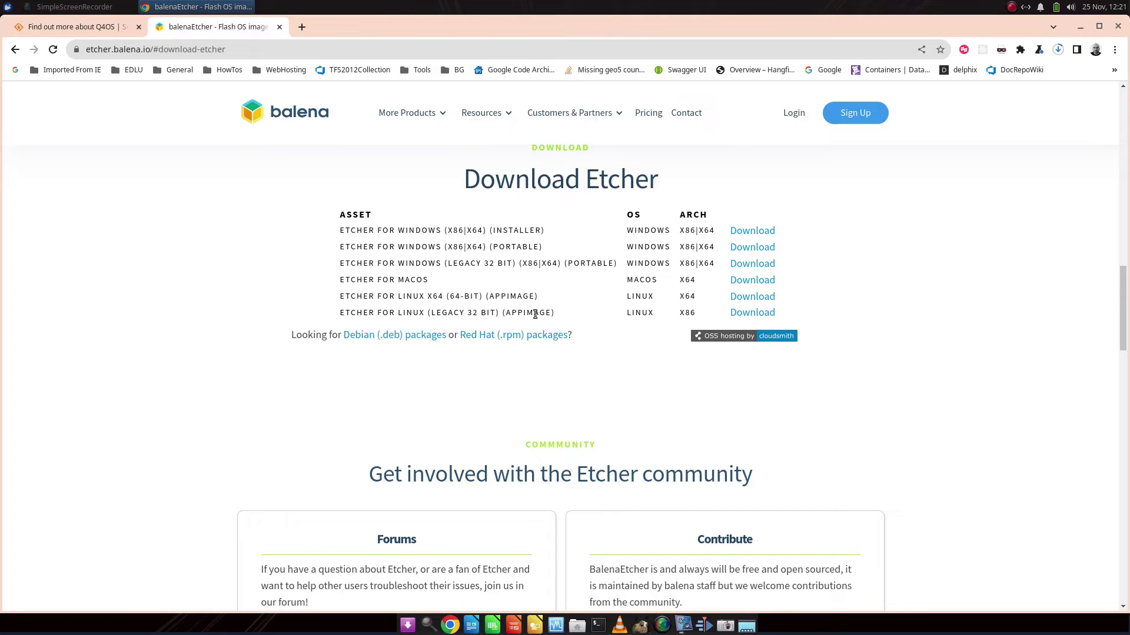
pyautogui.click(748, 298)
# Close Chrome and open the Downloads folder in File Manager, centred on screen.
pyautogui.click(1117, 27)
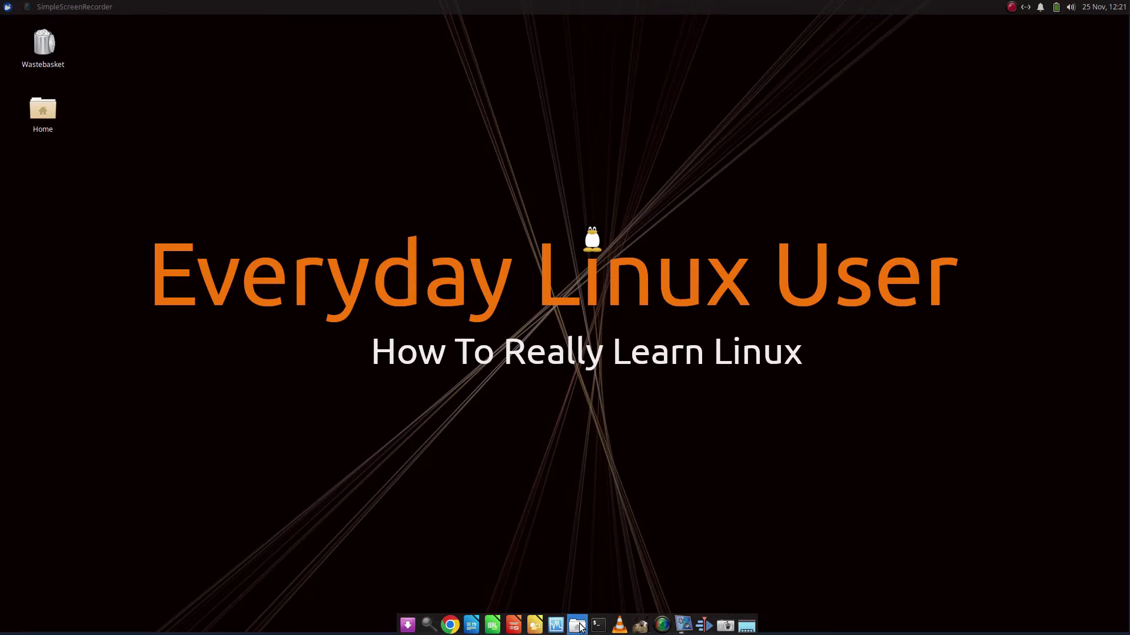
pyautogui.click(578, 625)
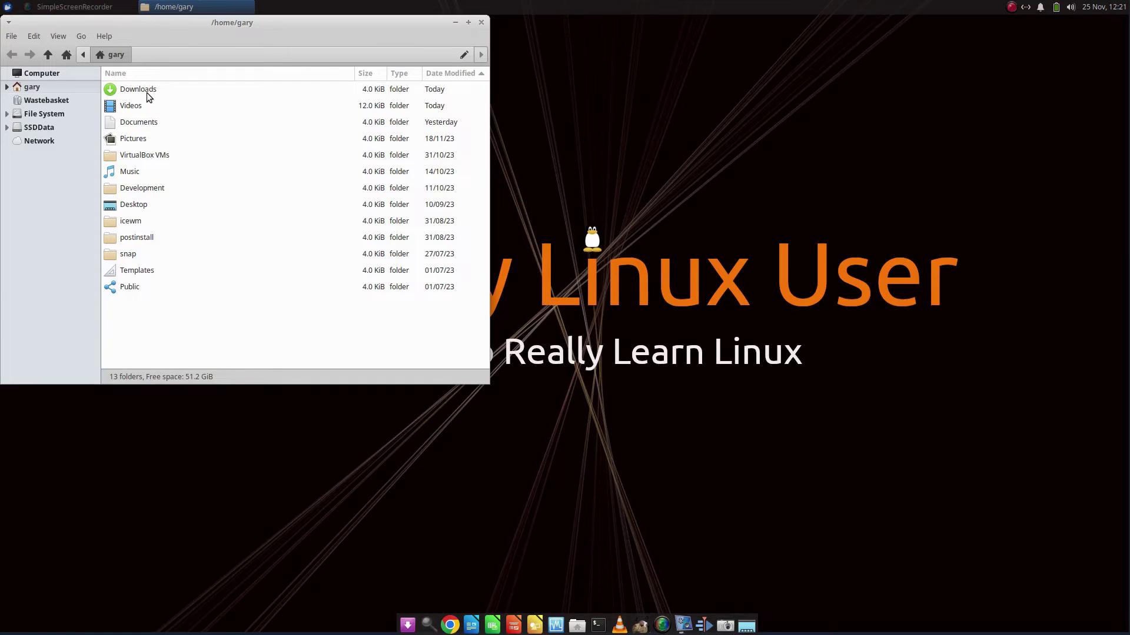
pyautogui.doubleClick(148, 92)
pyautogui.moveTo(288, 22); pyautogui.dragTo(589, 124)
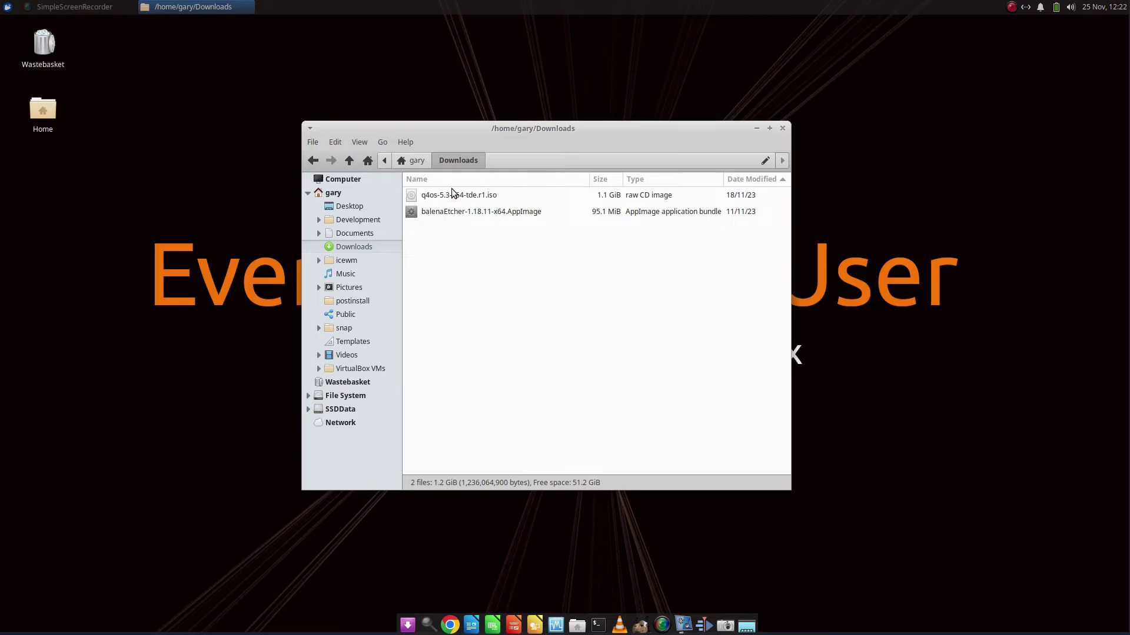
# Check the AppImage's Permissions in Properties to confirm it may run as a program.
pyautogui.rightClick(490, 214)
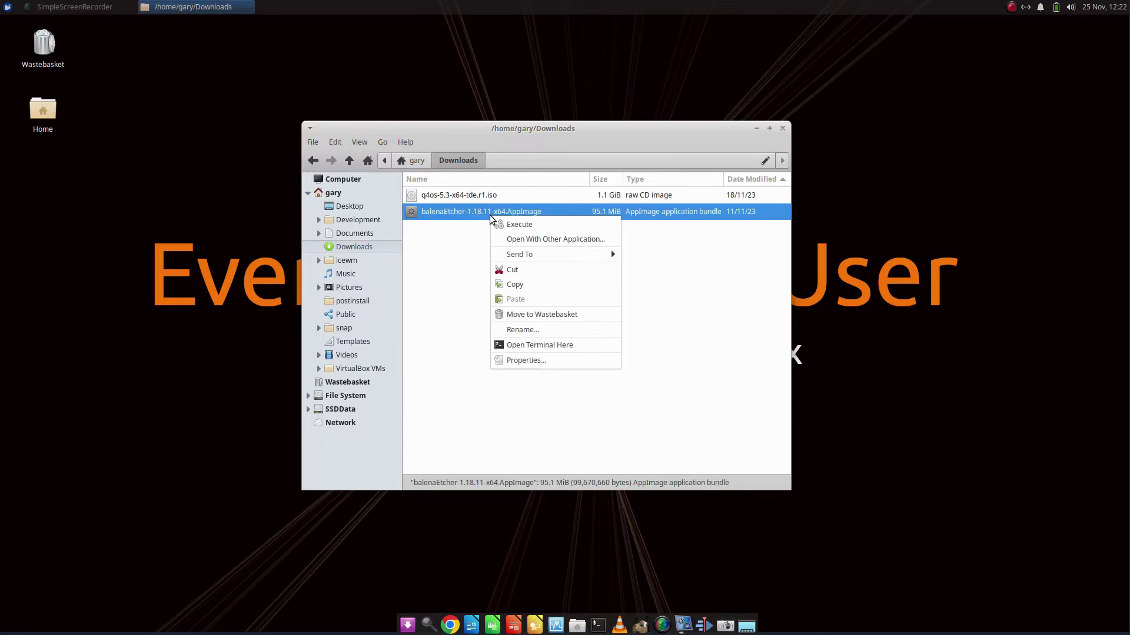
pyautogui.click(546, 361)
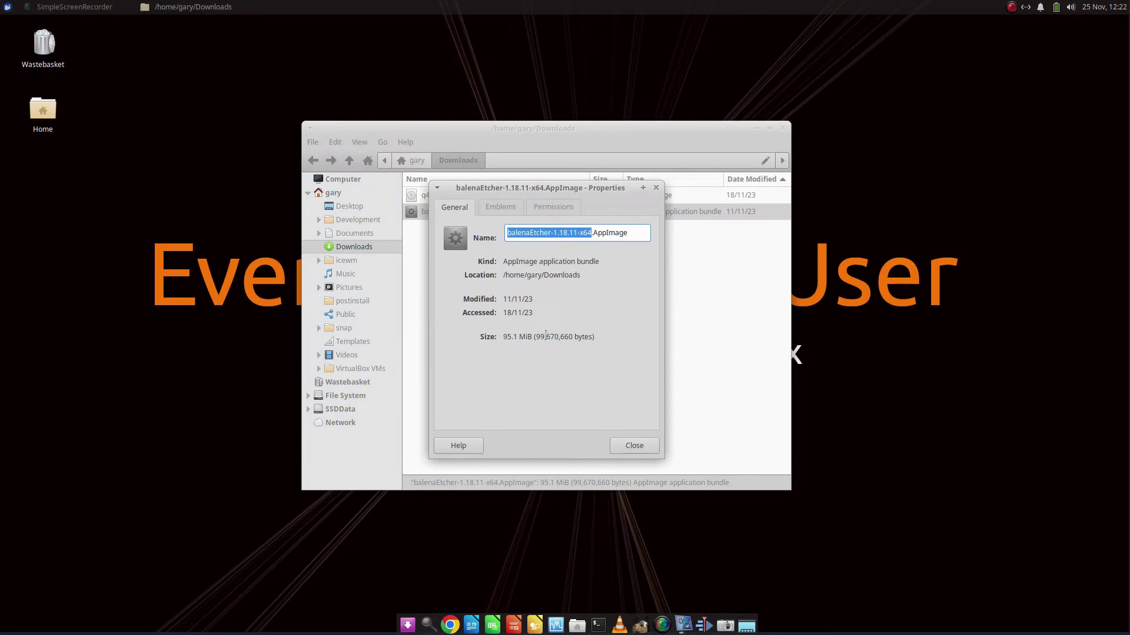
pyautogui.click(547, 205)
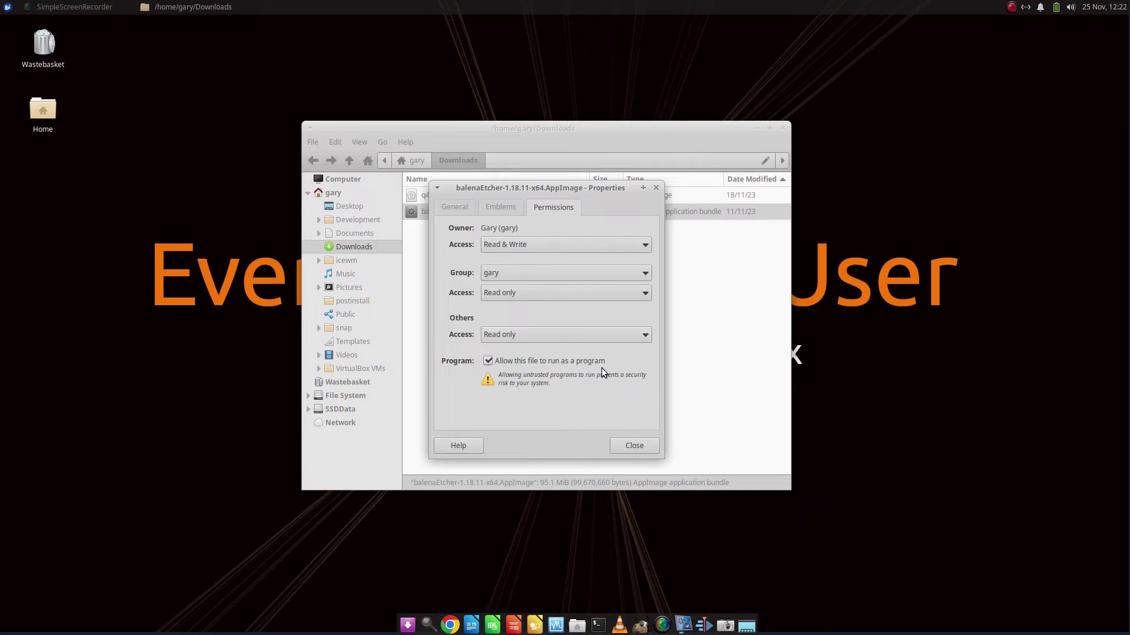
pyautogui.click(641, 446)
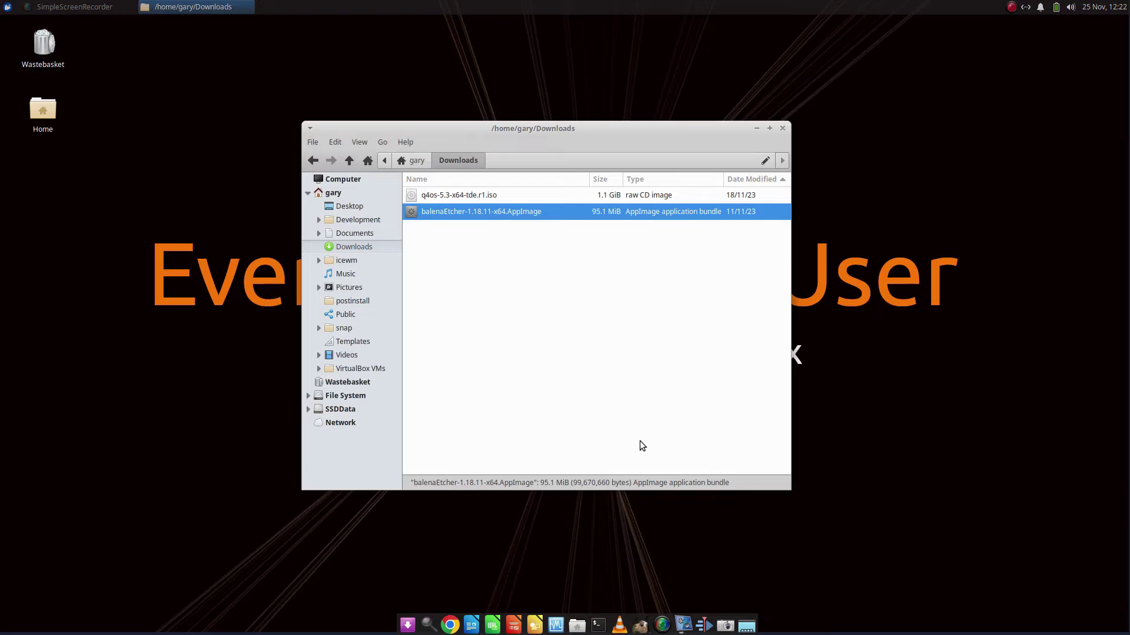
# Open a terminal, cd into Downloads, and show its path and files with pwd and ls.
pyautogui.hotkey('ctrl', 'alt', 't')
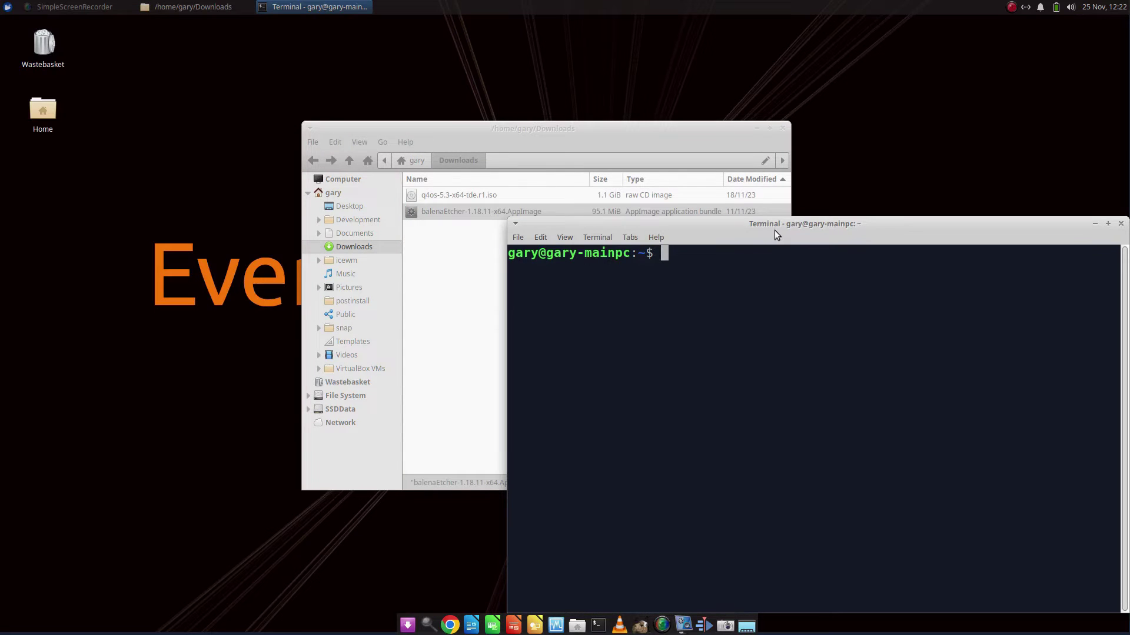
pyautogui.moveTo(775, 231); pyautogui.dragTo(536, 152)
pyautogui.write('cd')
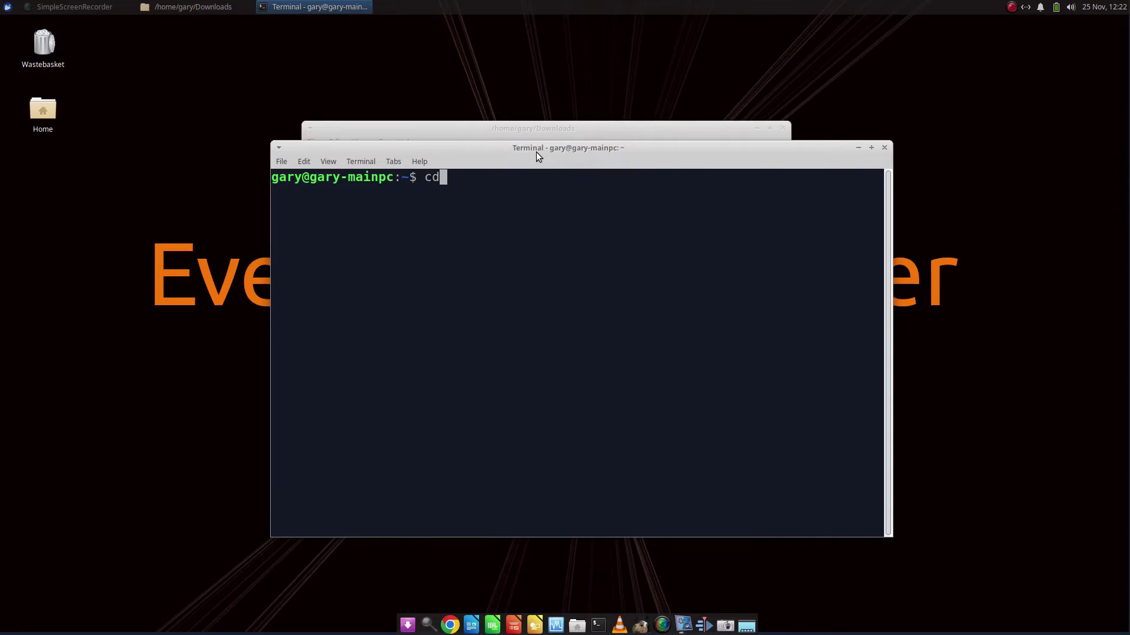
pyautogui.write(' Downloads')
pyautogui.press('Return')
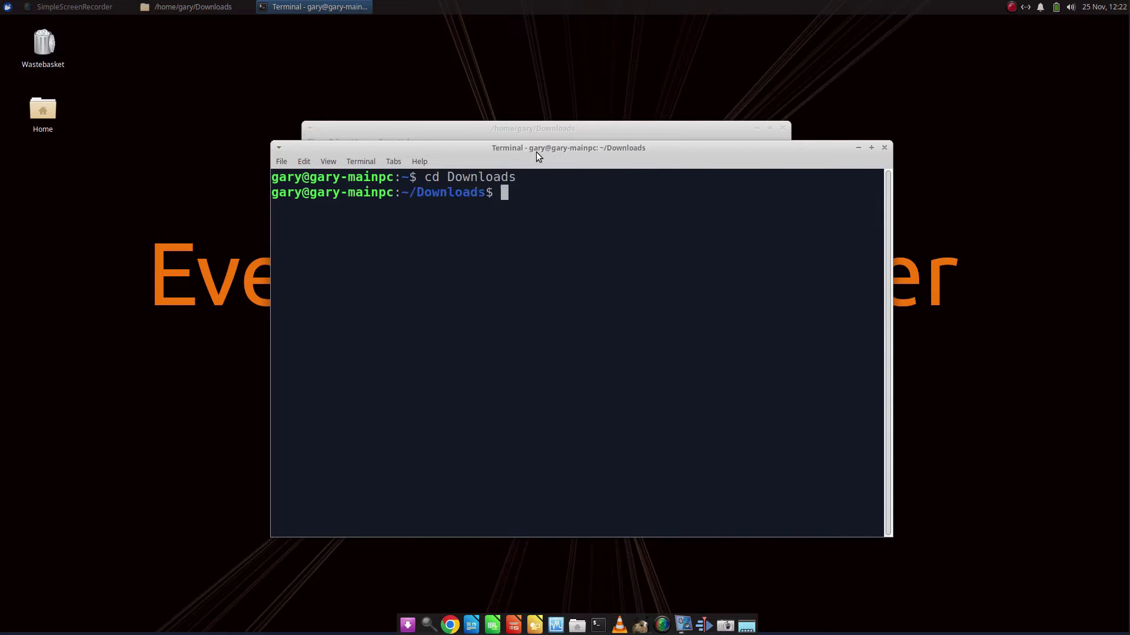
pyautogui.write('pwd')
pyautogui.press('Return')
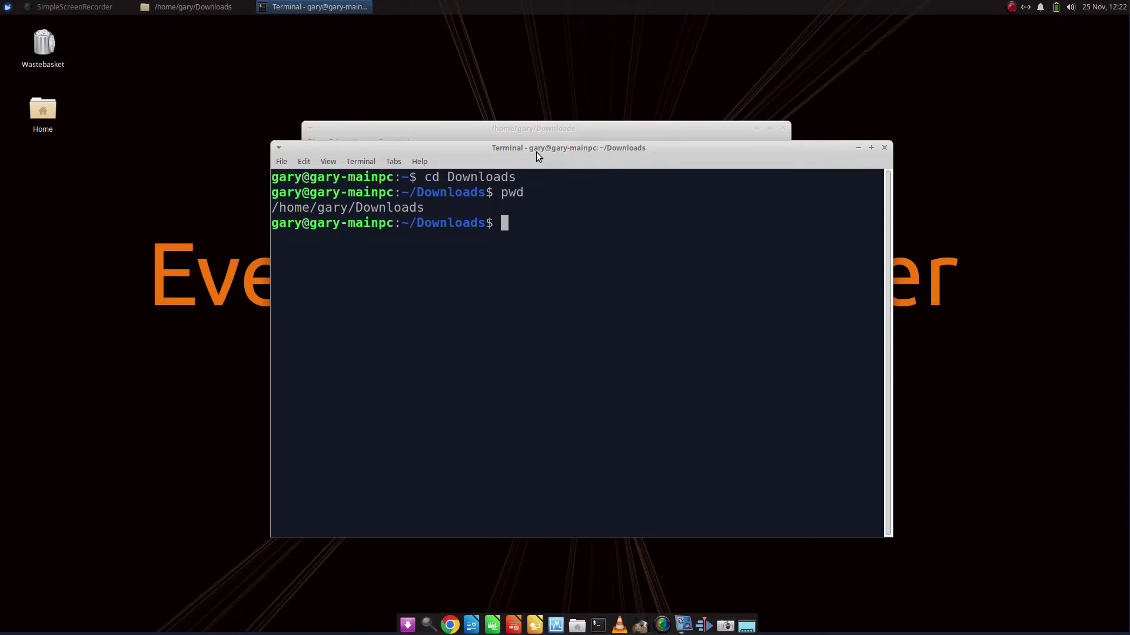
pyautogui.write('ls')
pyautogui.press('Return')
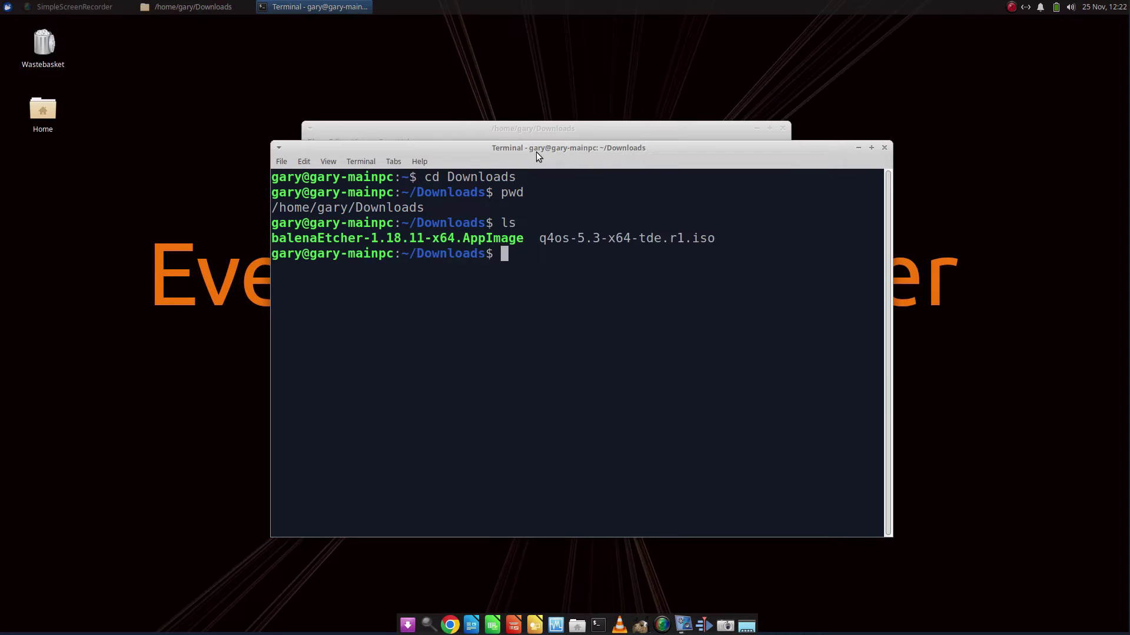
# Run chmod +x on 'balenaEtcher-1.18.11-x64.AppImage' to make it executable.
pyautogui.write("chmod +x 'balenaEt")
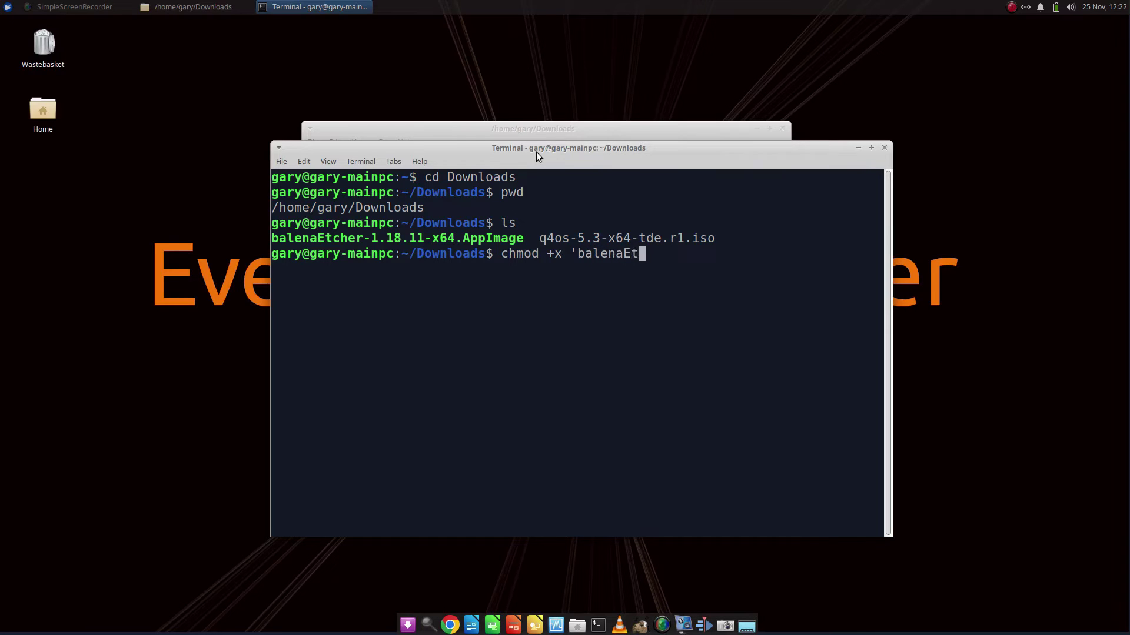
pyautogui.write('cher-1.18-')
pyautogui.press('BackSpace')
pyautogui.write('.11-x64.App')
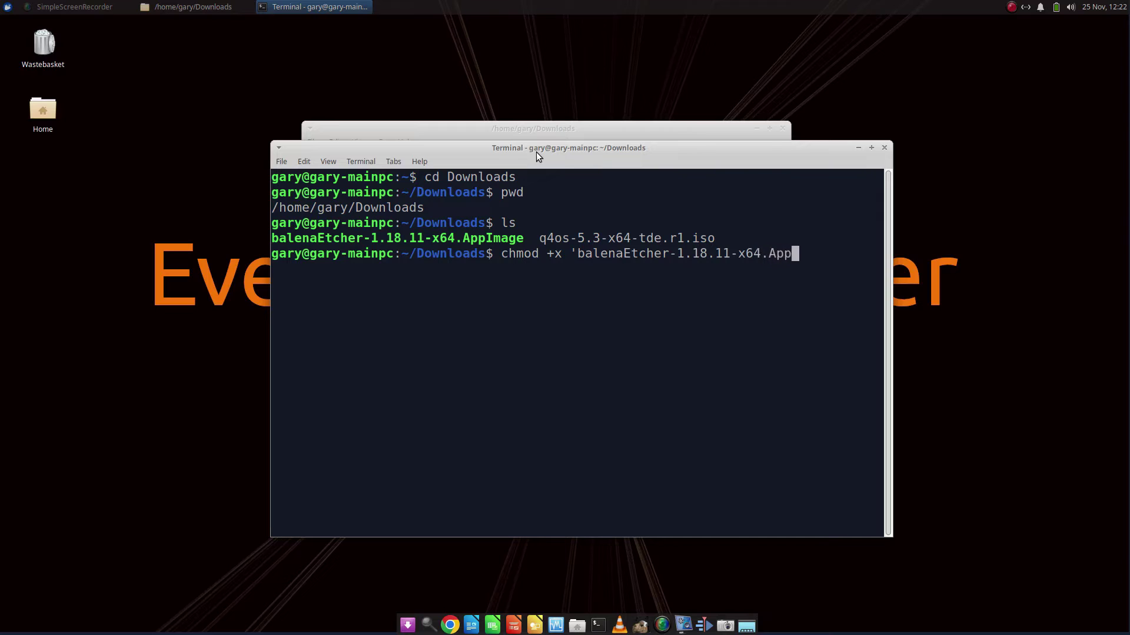
pyautogui.write("Image'")
pyautogui.press('Return')
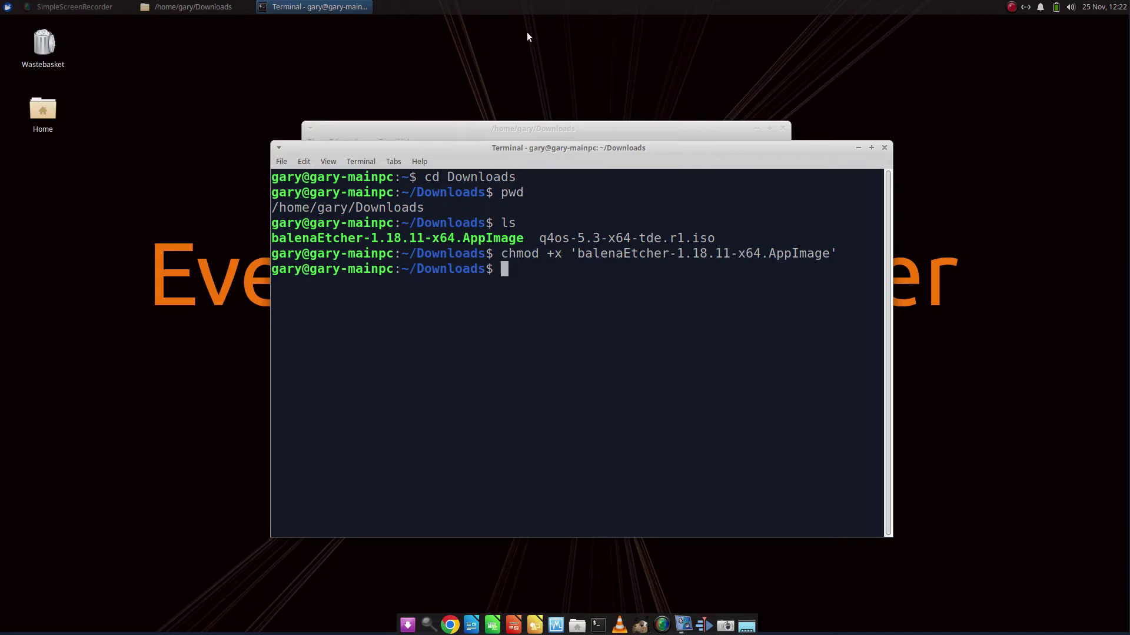
# Launch ./balenaEtcher-1.18.11-x64.AppImage in the background from the terminal.
pyautogui.click(568, 125)
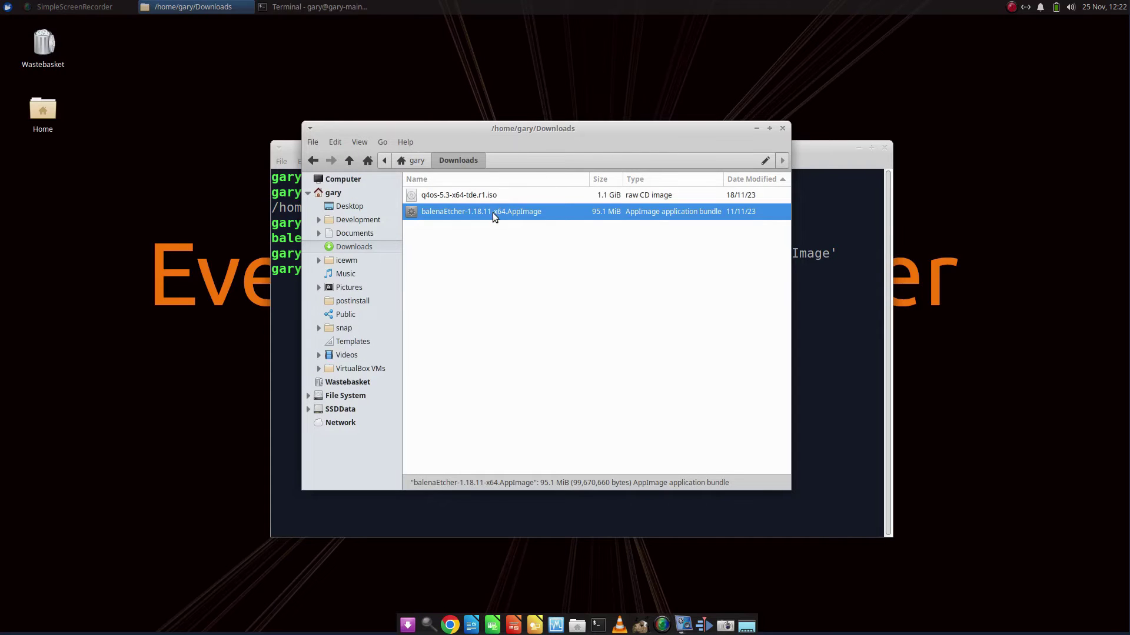
pyautogui.click(848, 317)
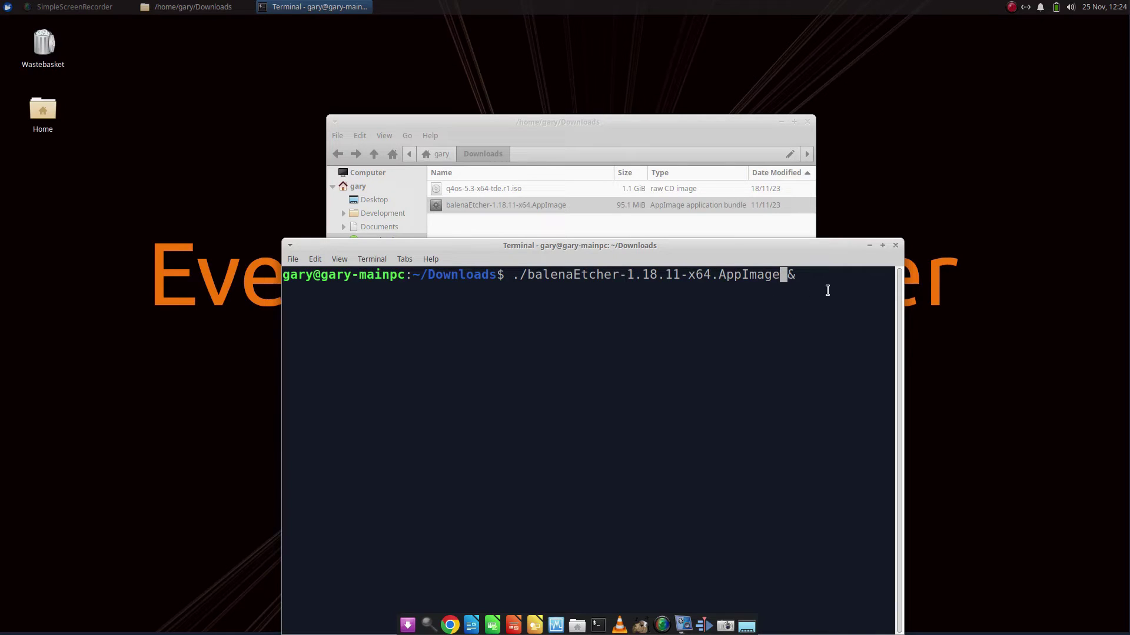
pyautogui.press('Return')
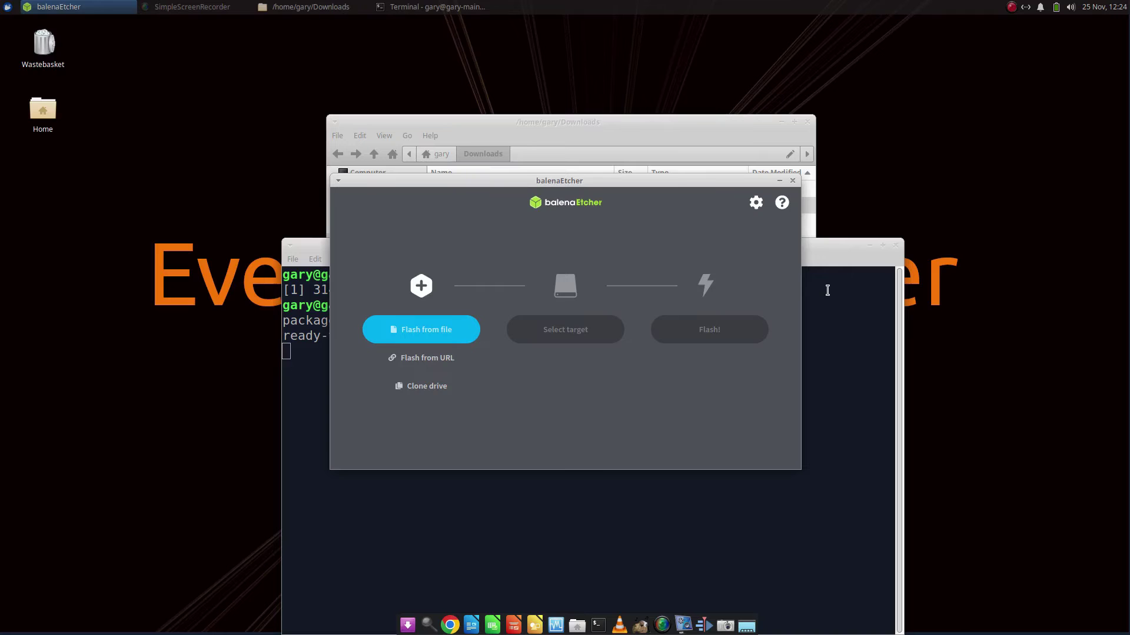
# Close the terminal and file manager windows, leaving balenaEtcher running.
pyautogui.click(792, 181)
pyautogui.click(897, 246)
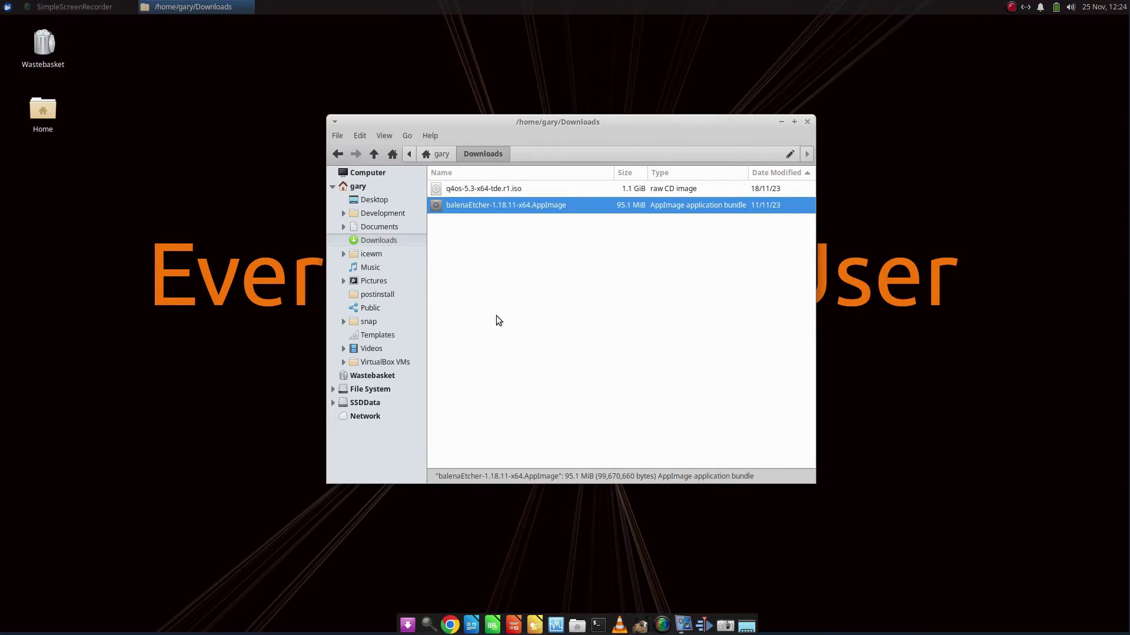
pyautogui.click(634, 306)
pyautogui.click(519, 206)
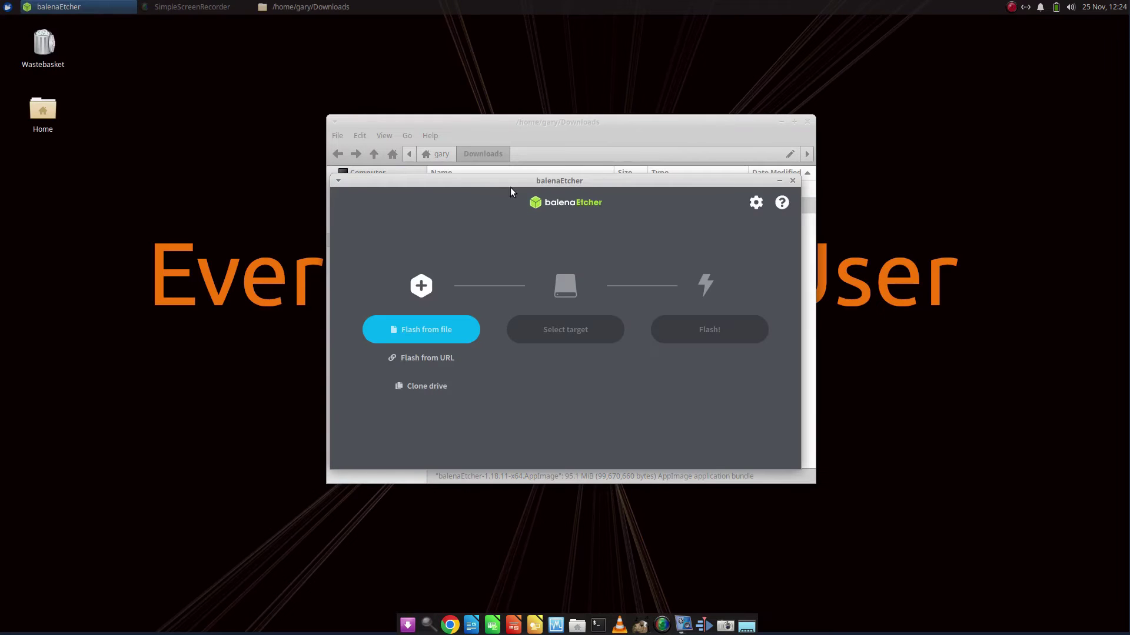
pyautogui.click(808, 122)
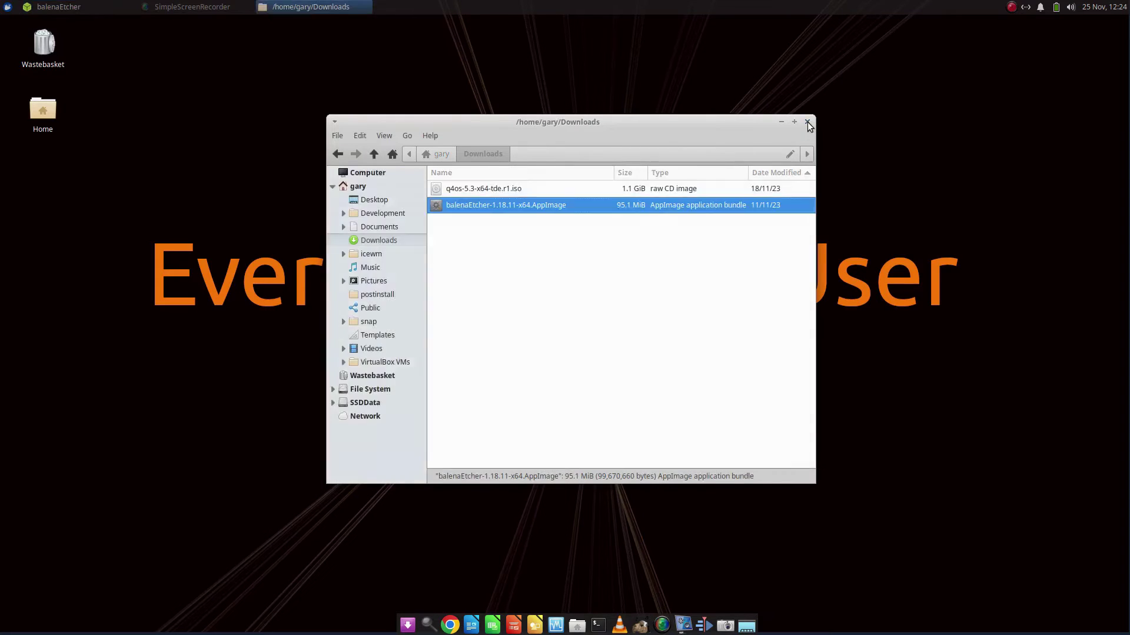
pyautogui.click(807, 123)
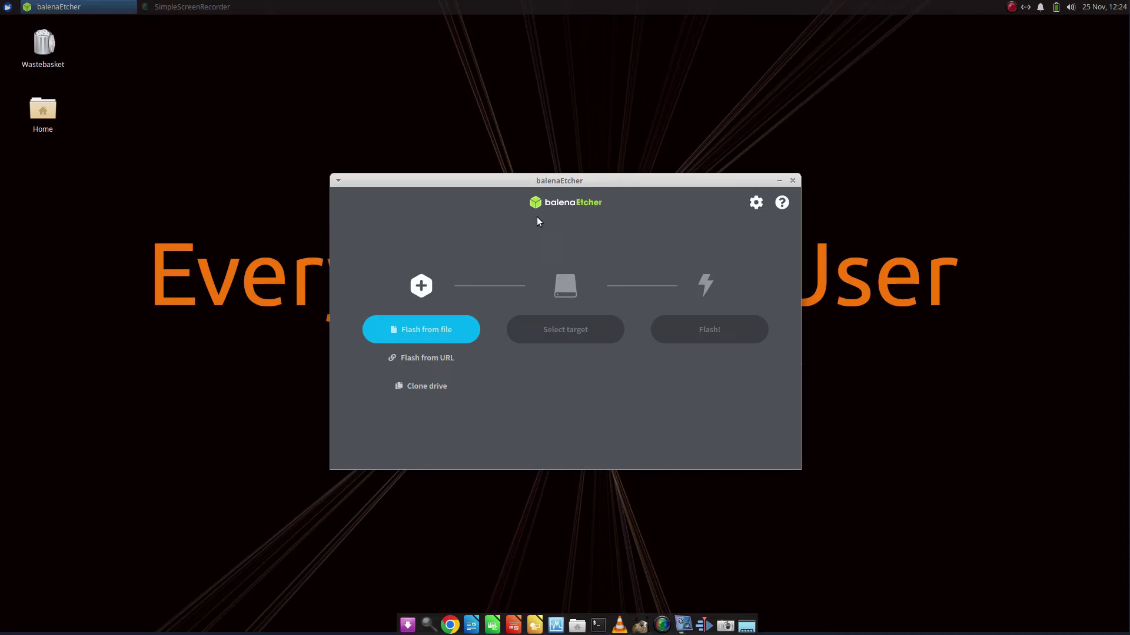
# Load q4os-5.3-x64-tde.r1.iso and select the SanDisk Cruzer Facet as the target drive.
pyautogui.click(437, 325)
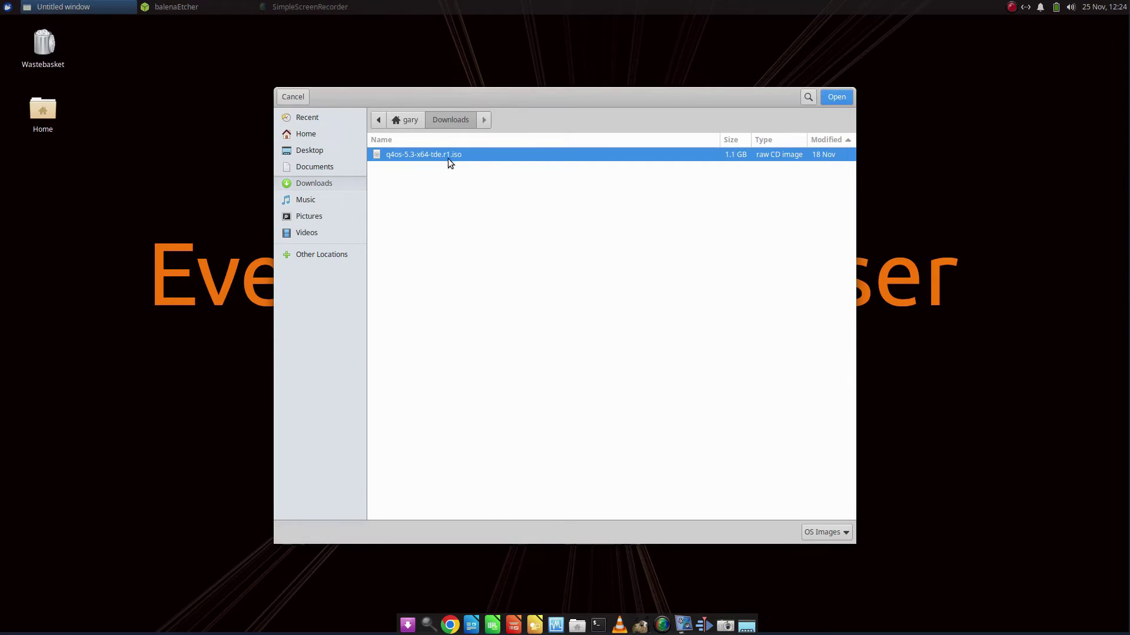
pyautogui.doubleClick(449, 154)
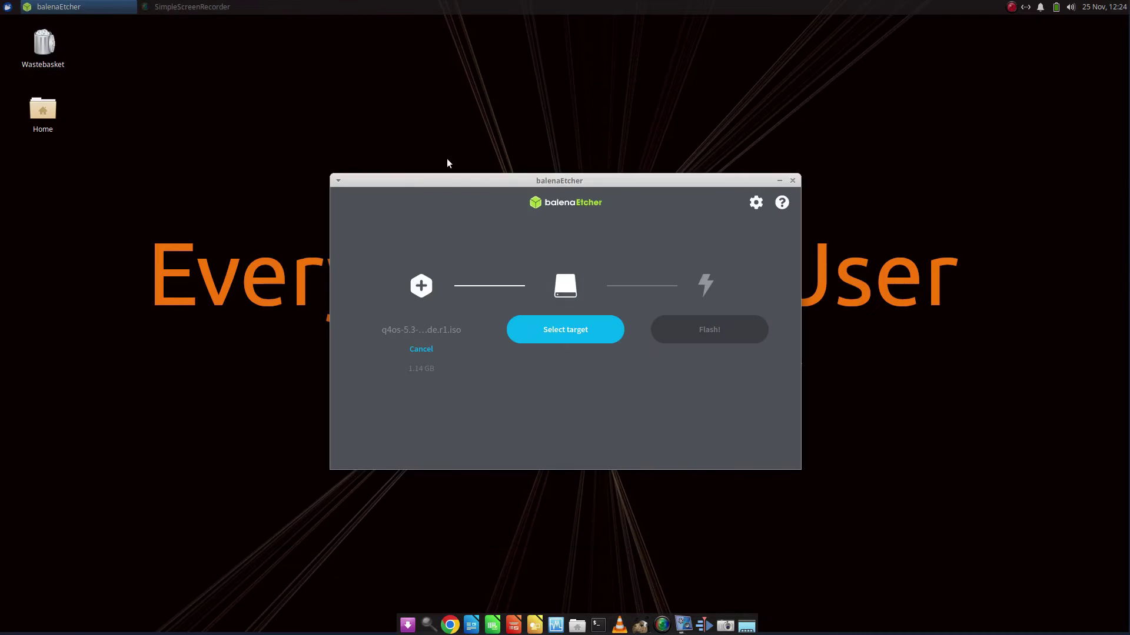
pyautogui.click(585, 329)
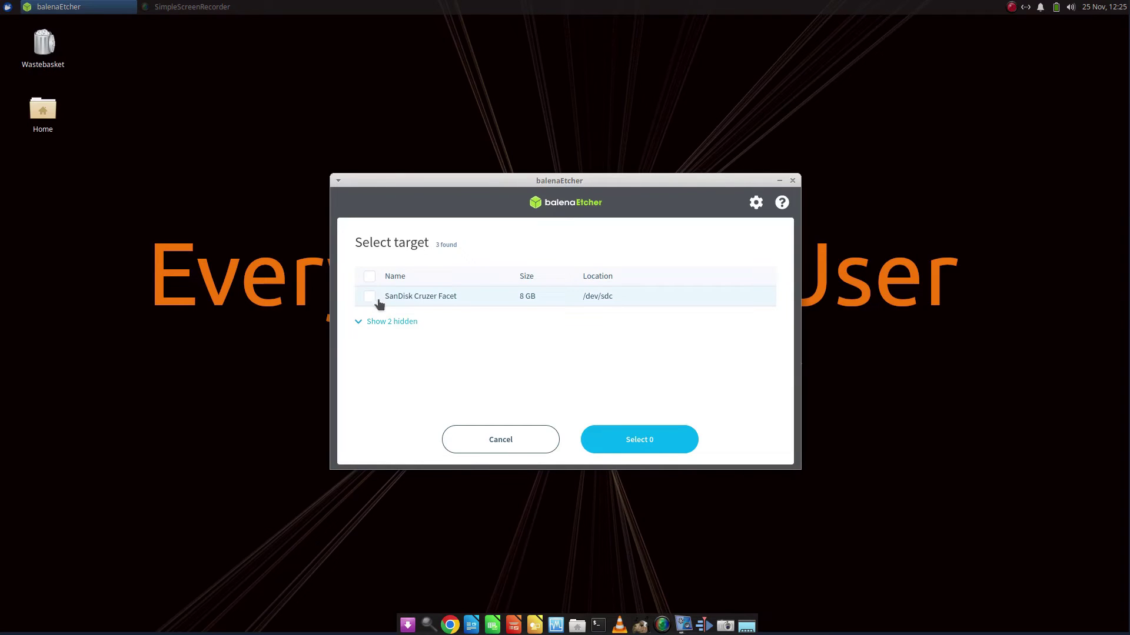
pyautogui.click(369, 297)
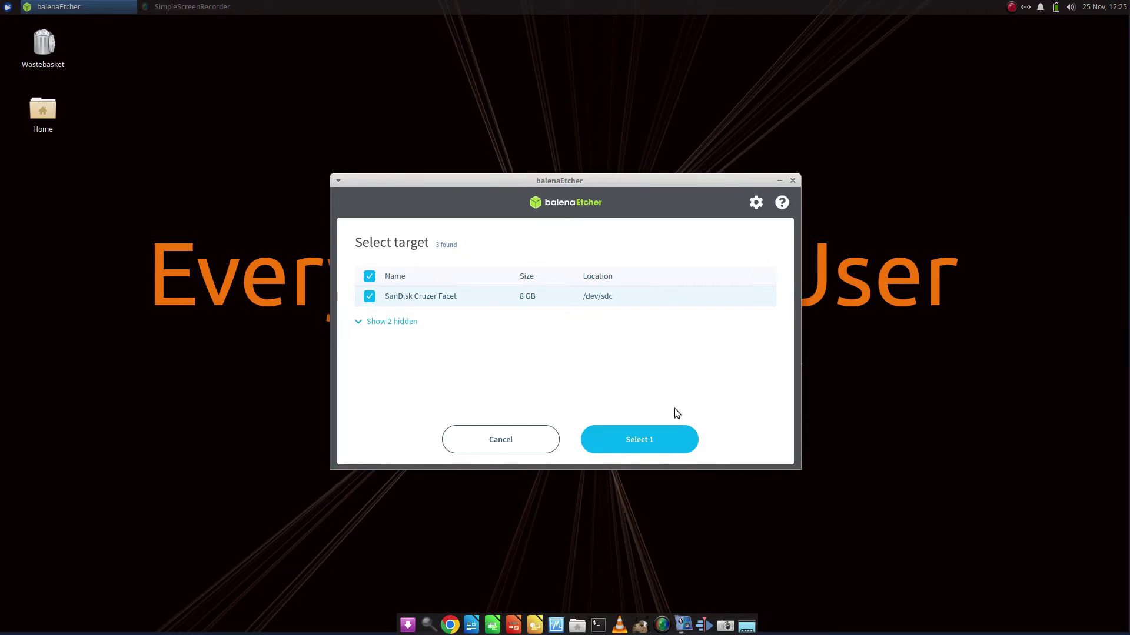
pyautogui.click(655, 441)
# Start flashing and authorize it with the account password.
pyautogui.click(713, 334)
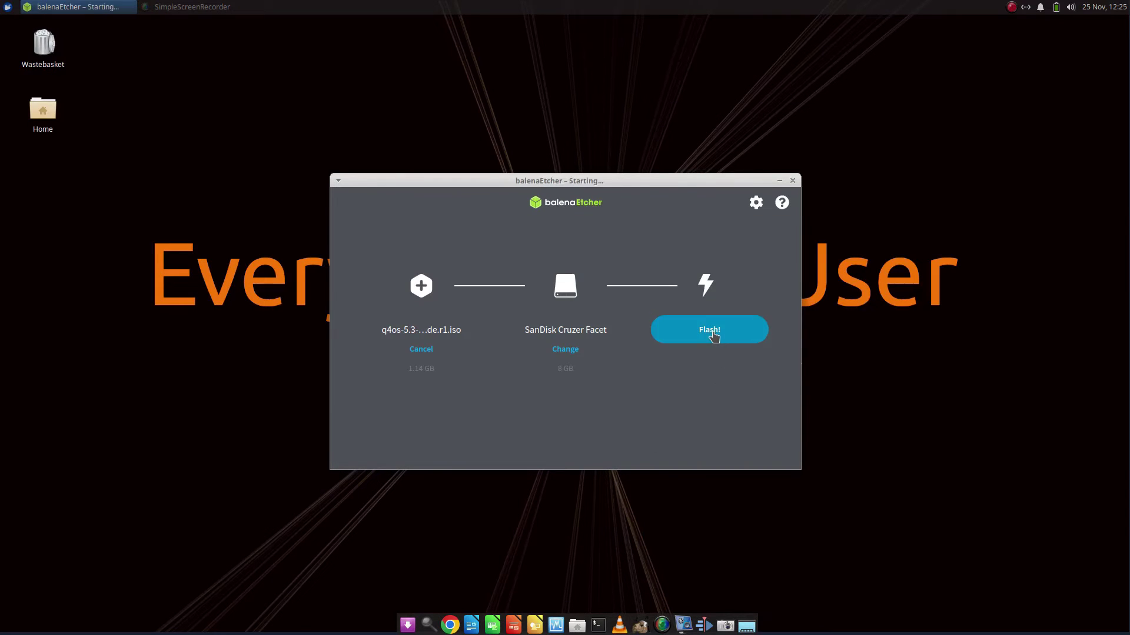
pyautogui.write('•••••••••')
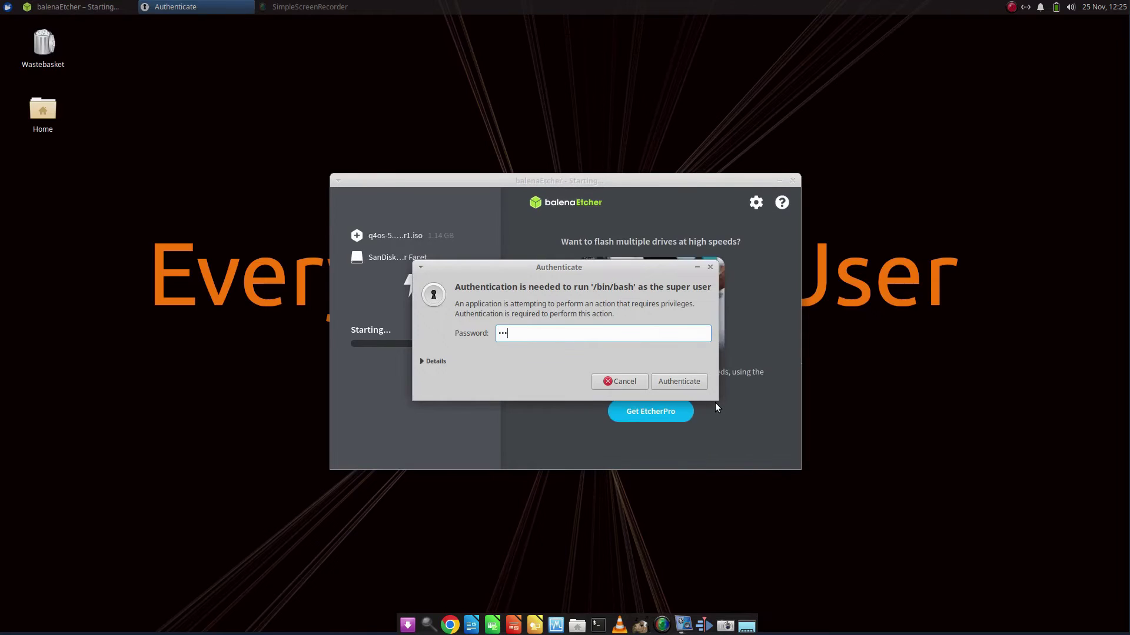
pyautogui.press('Return')
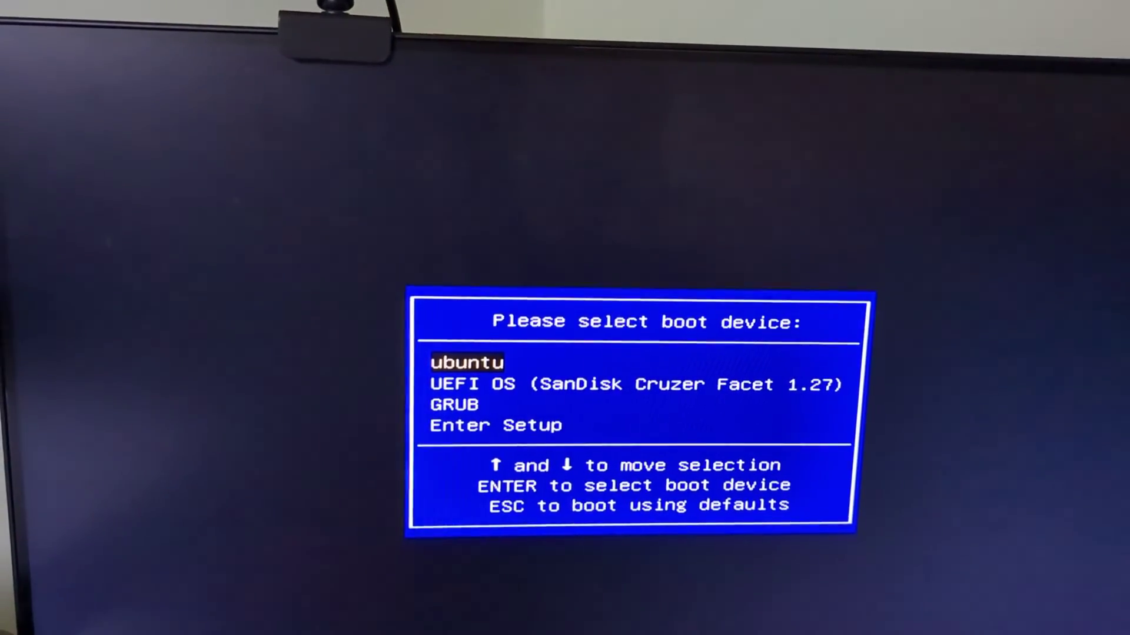
# Boot from UEFI OS (SanDisk Cruzer Facet) and choose English_American as the live language.
pyautogui.press('Down')
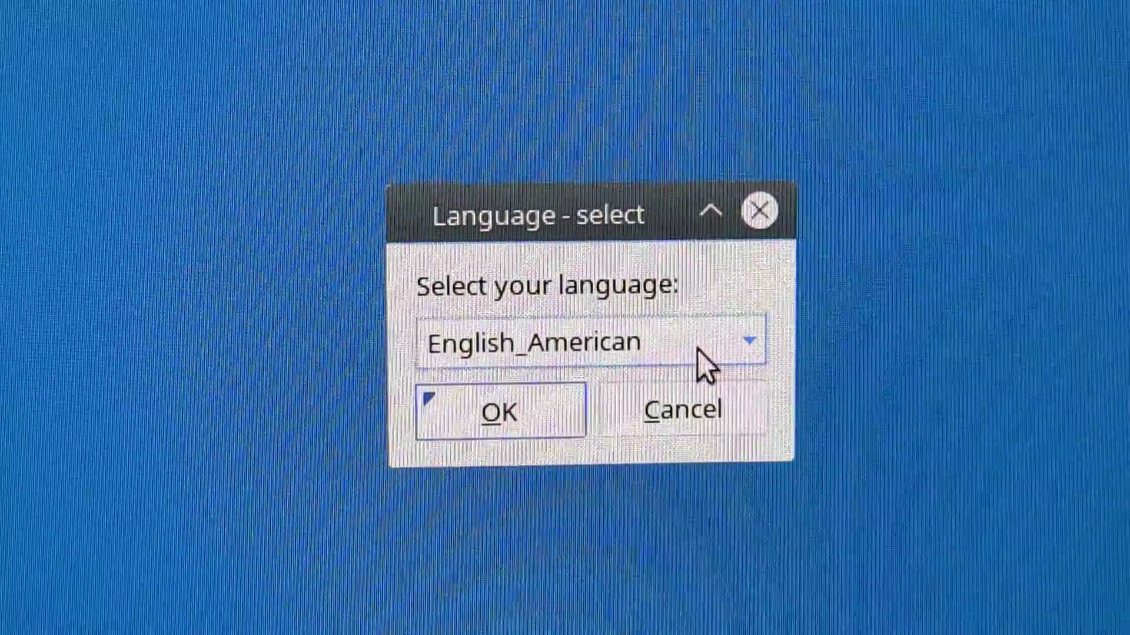
pyautogui.click(698, 352)
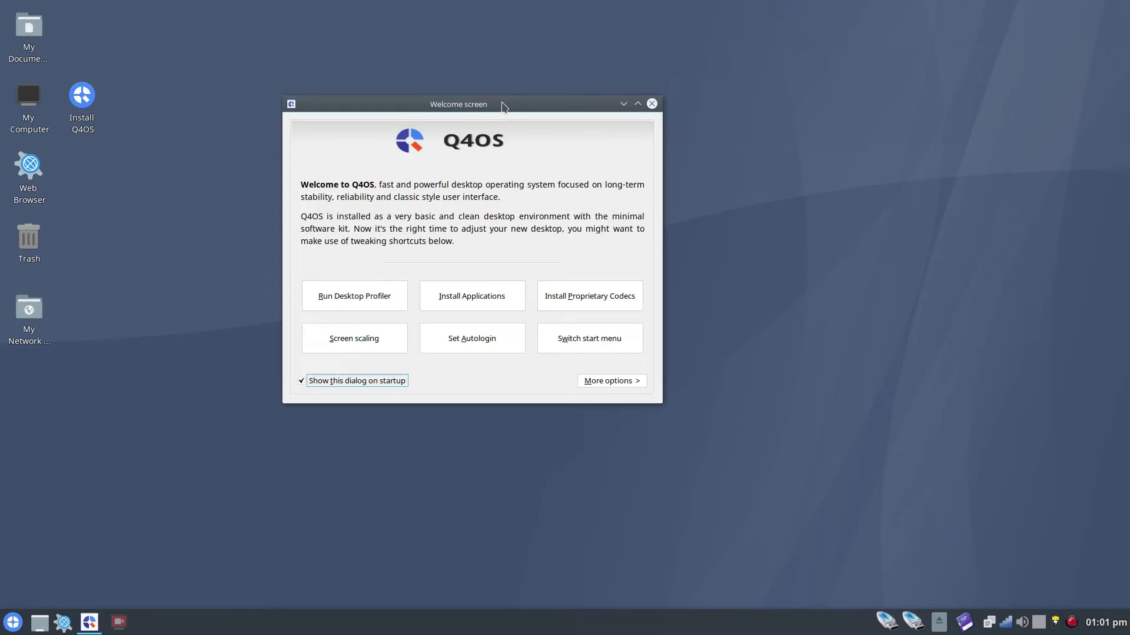
# Dismiss the Q4OS Welcome screen and launch the Install Q4OS installer.
pyautogui.moveTo(504, 106); pyautogui.dragTo(577, 111)
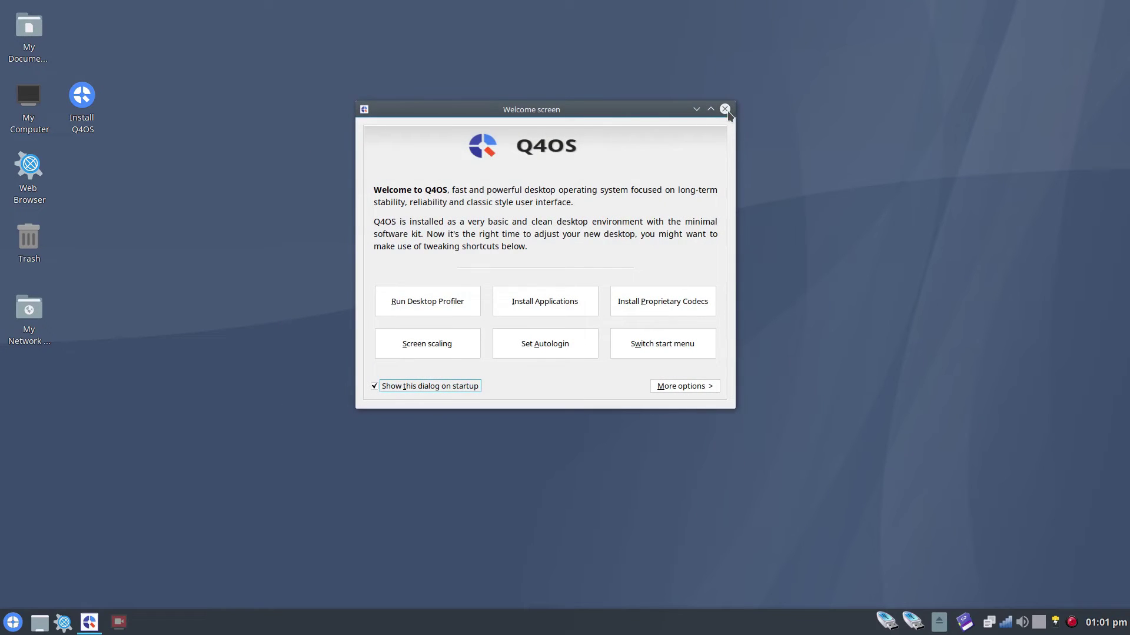
pyautogui.click(725, 110)
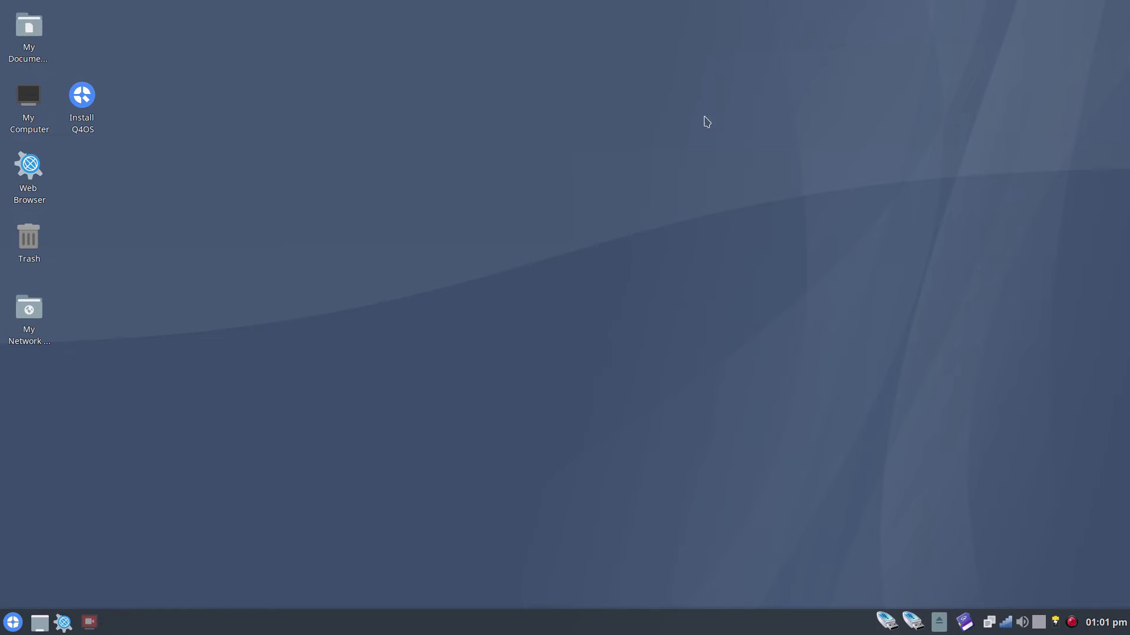
pyautogui.click(89, 104)
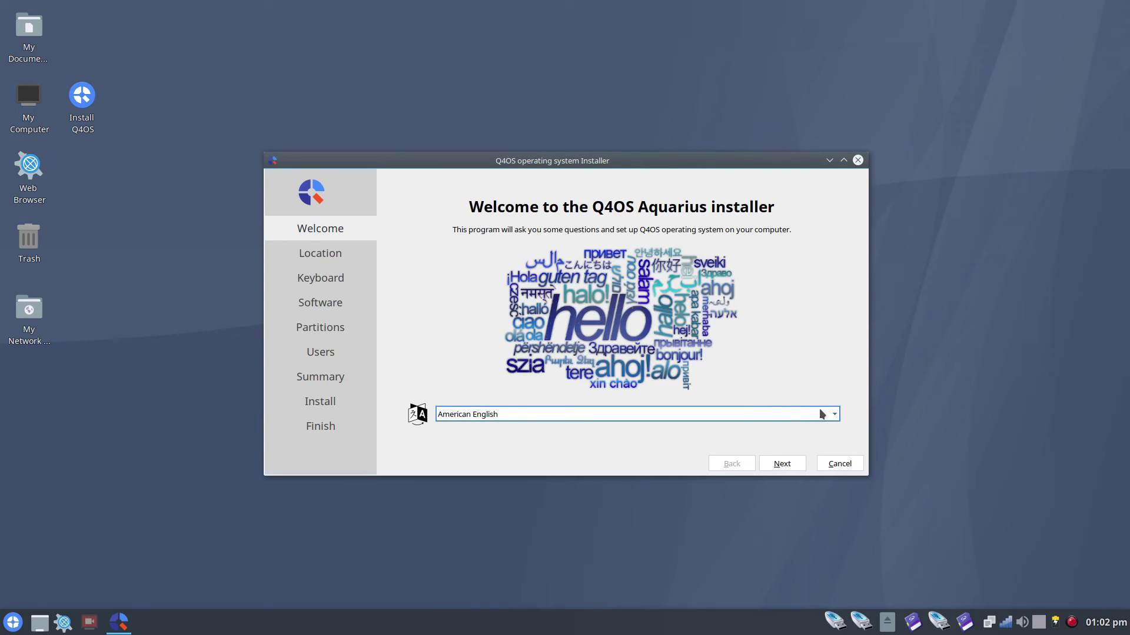
# Choose British English, then accept the Europe/London time zone and English (UK) keyboard.
pyautogui.click(835, 415)
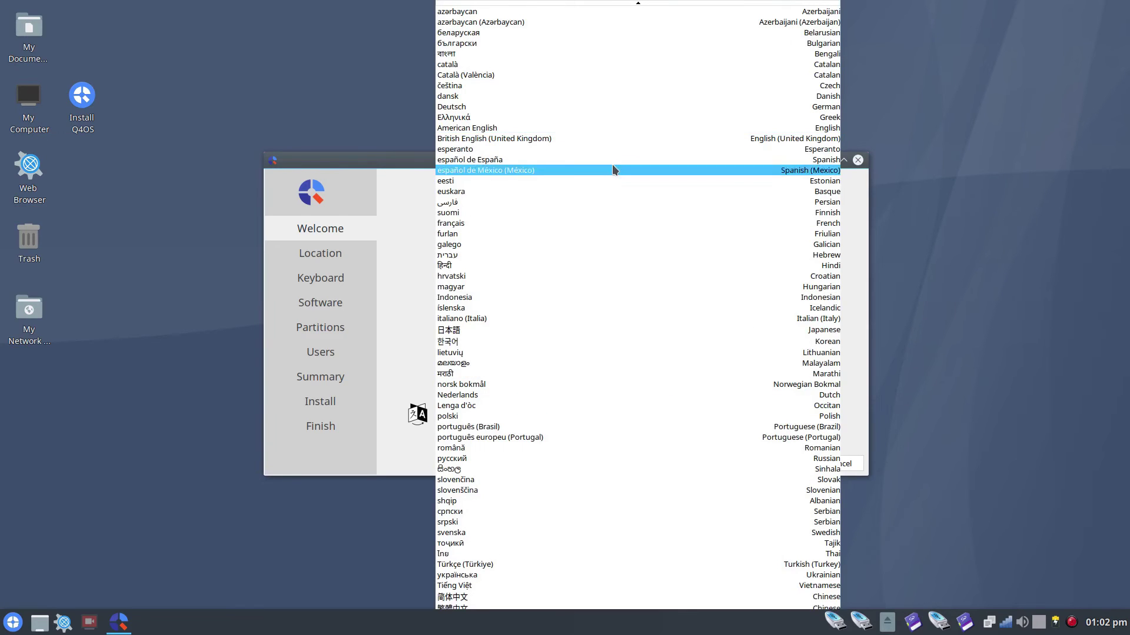
pyautogui.click(564, 140)
pyautogui.click(782, 463)
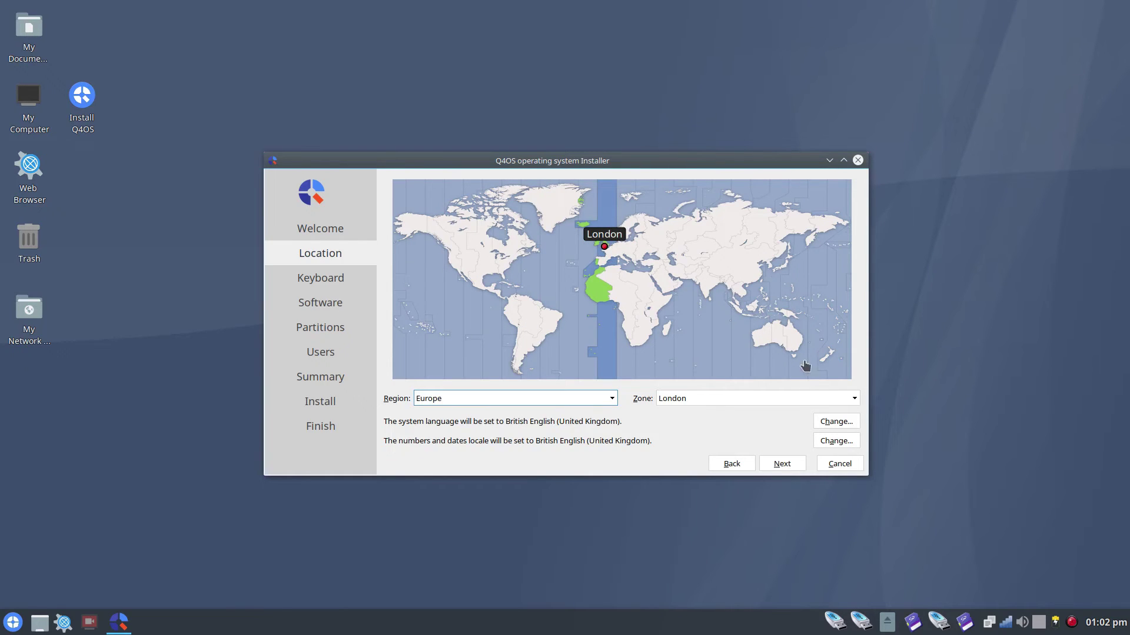
pyautogui.click(777, 465)
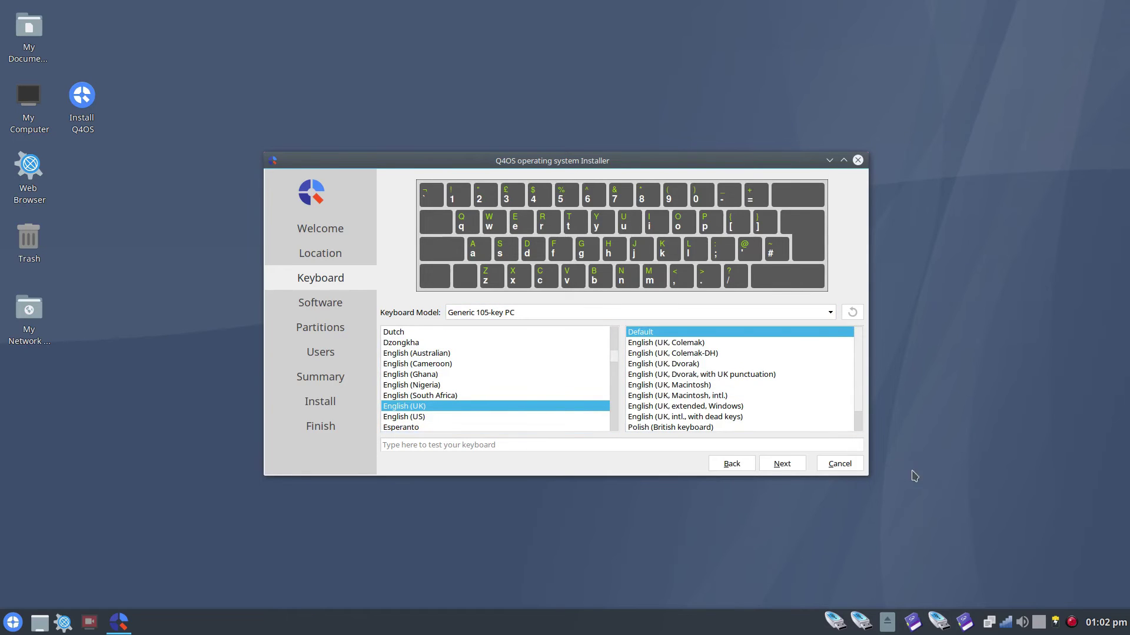
pyautogui.click(782, 465)
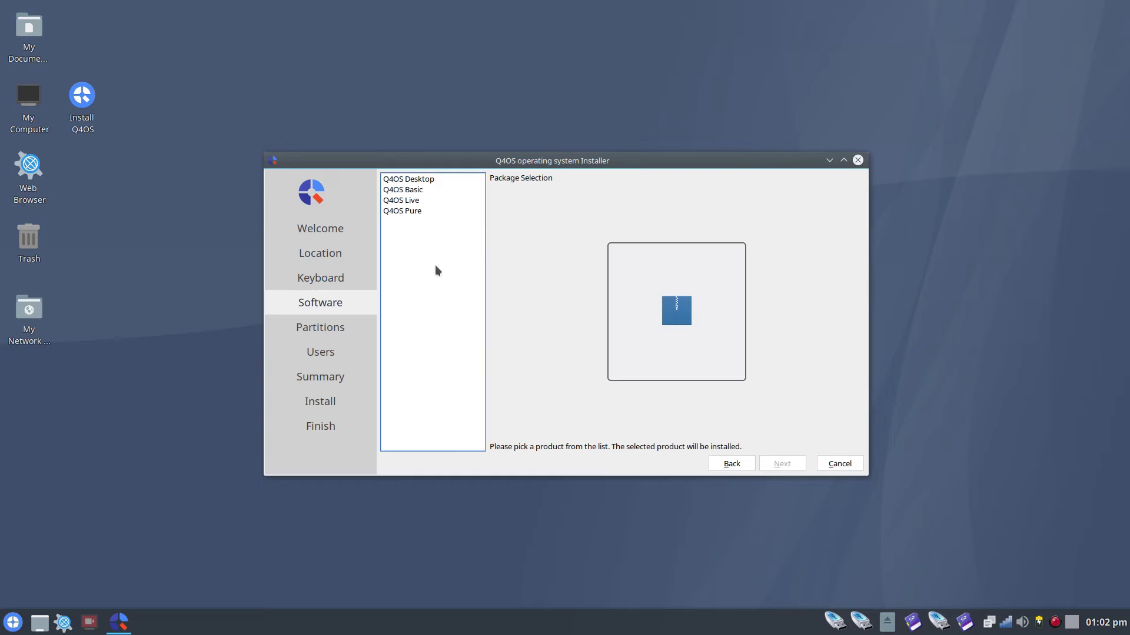
# Review the Desktop, Basic, Live and Pure profiles, then proceed with Q4OS Desktop.
pyautogui.click(427, 178)
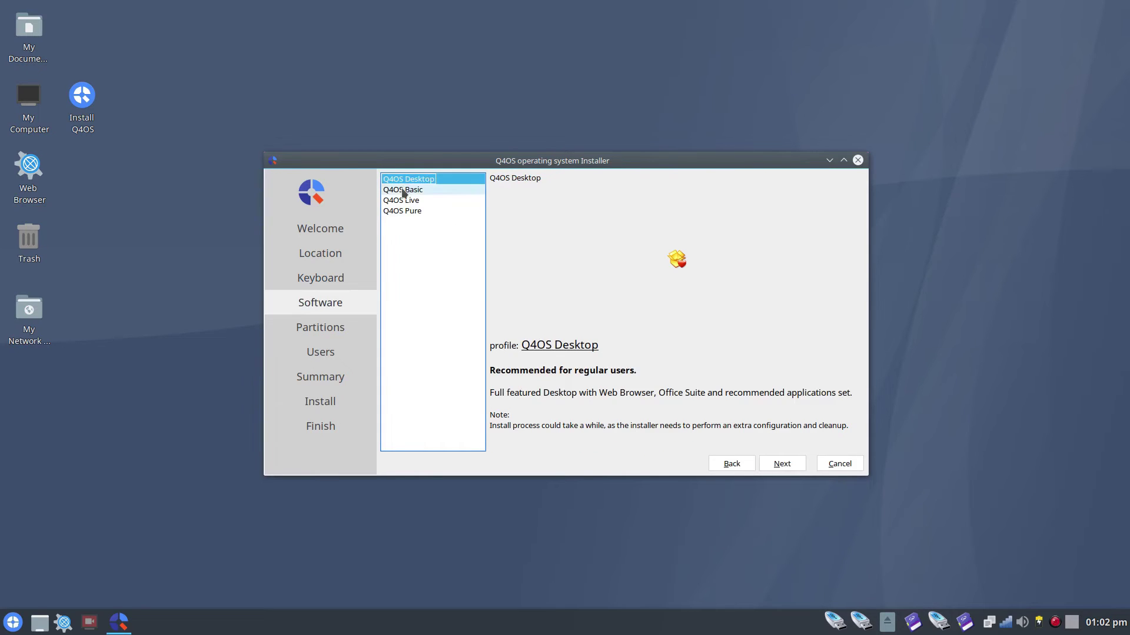
pyautogui.click(403, 190)
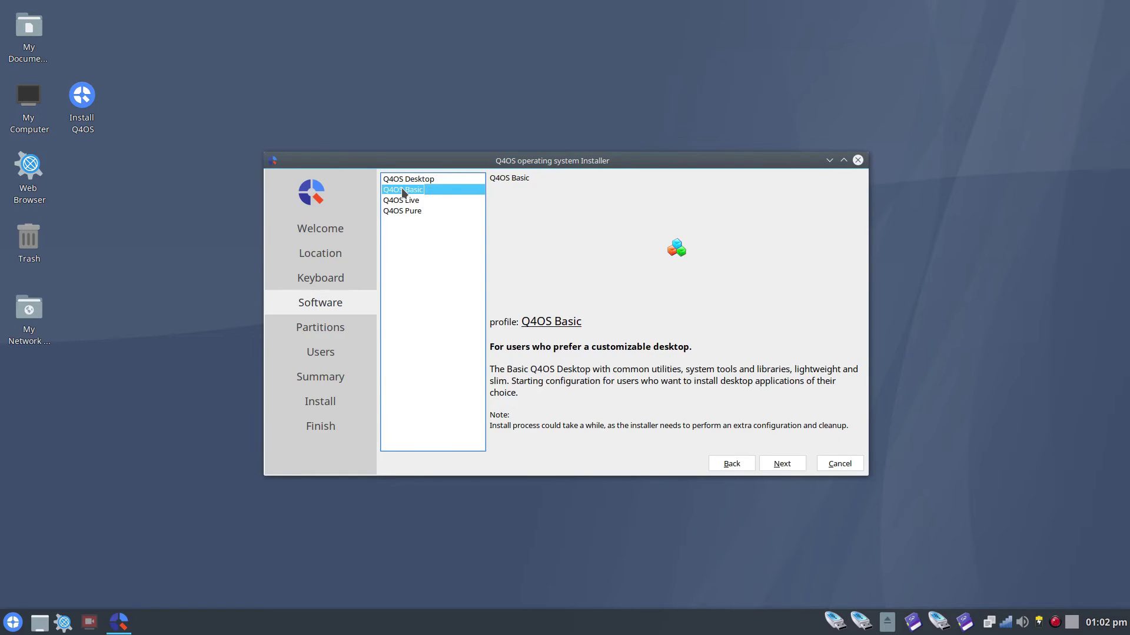
pyautogui.click(403, 201)
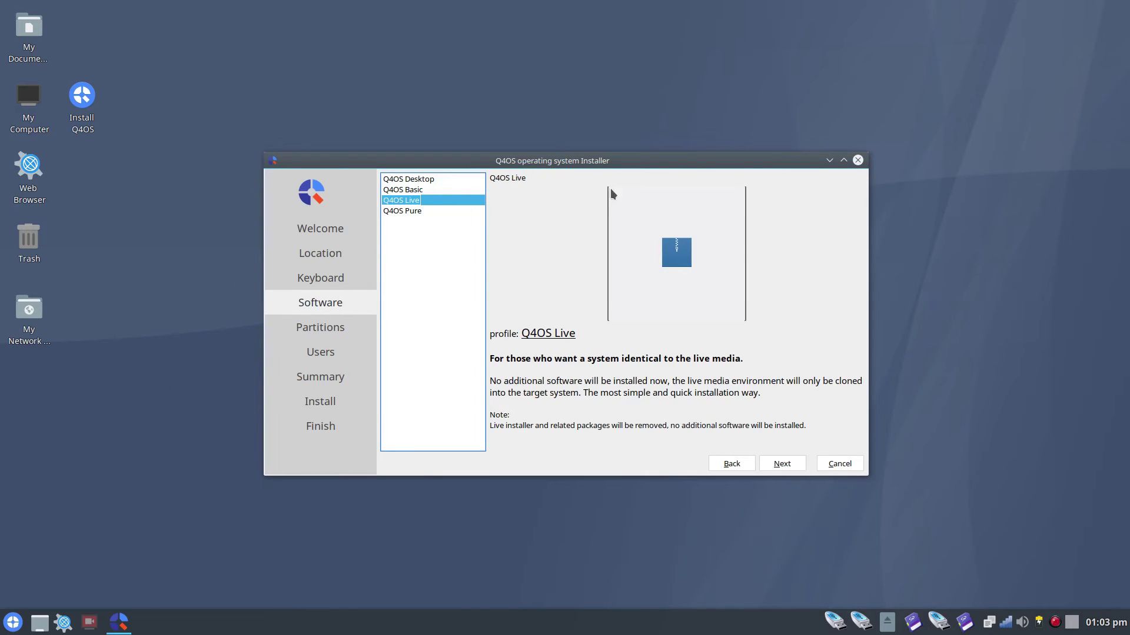
pyautogui.click(396, 211)
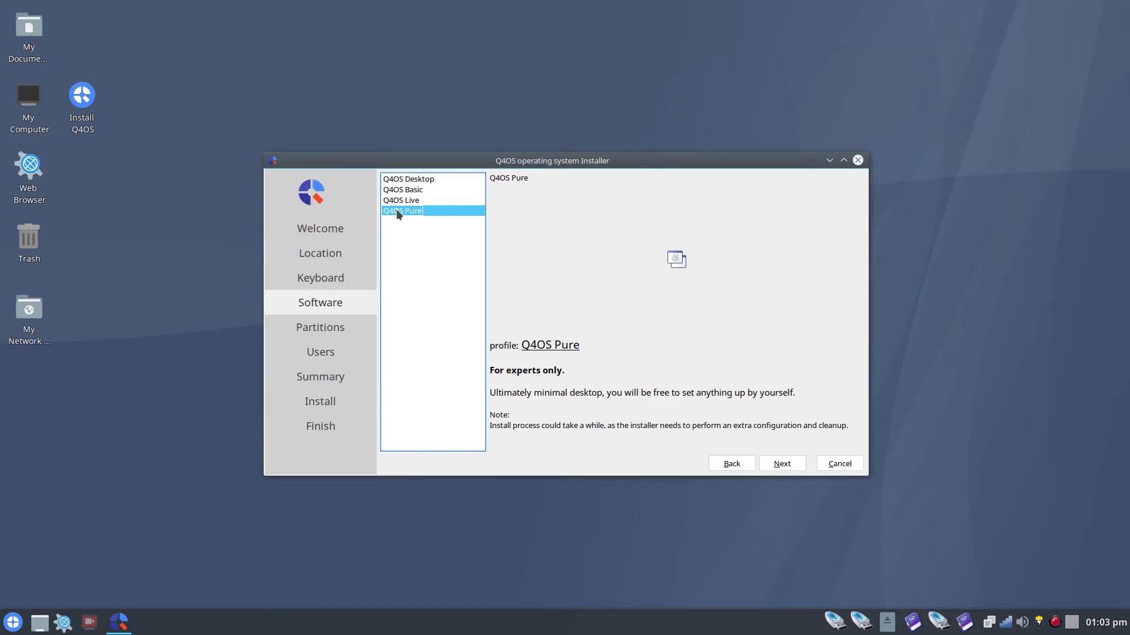
pyautogui.click(429, 181)
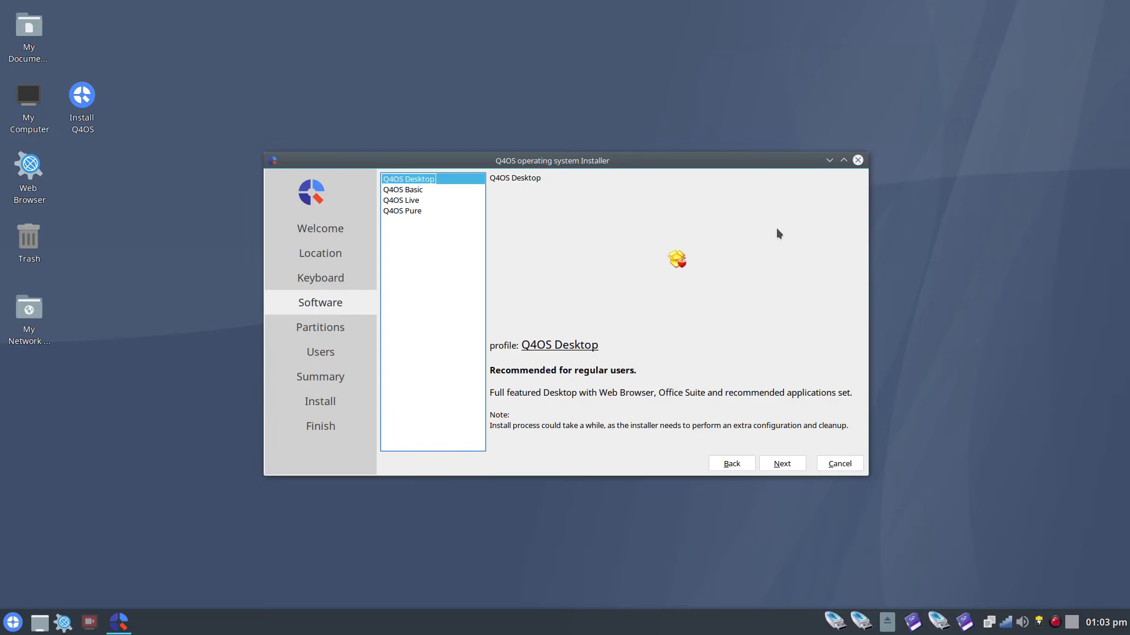
pyautogui.click(798, 467)
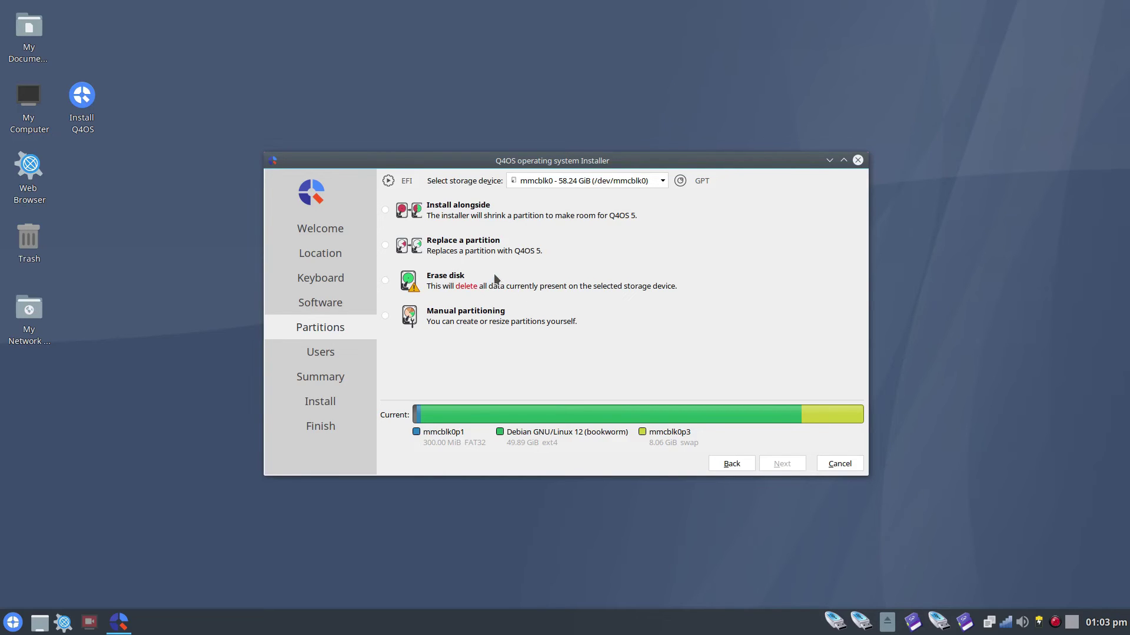
# Choose Erase disk for the 58.24 GiB mmcblk0 device and proceed.
pyautogui.click(389, 282)
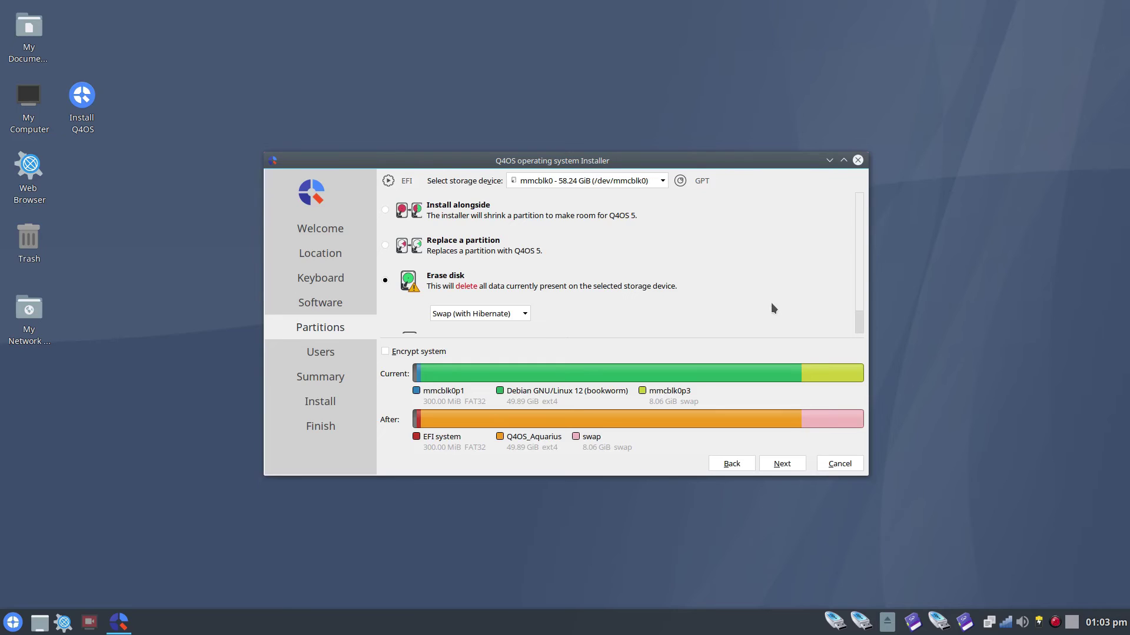
pyautogui.click(784, 465)
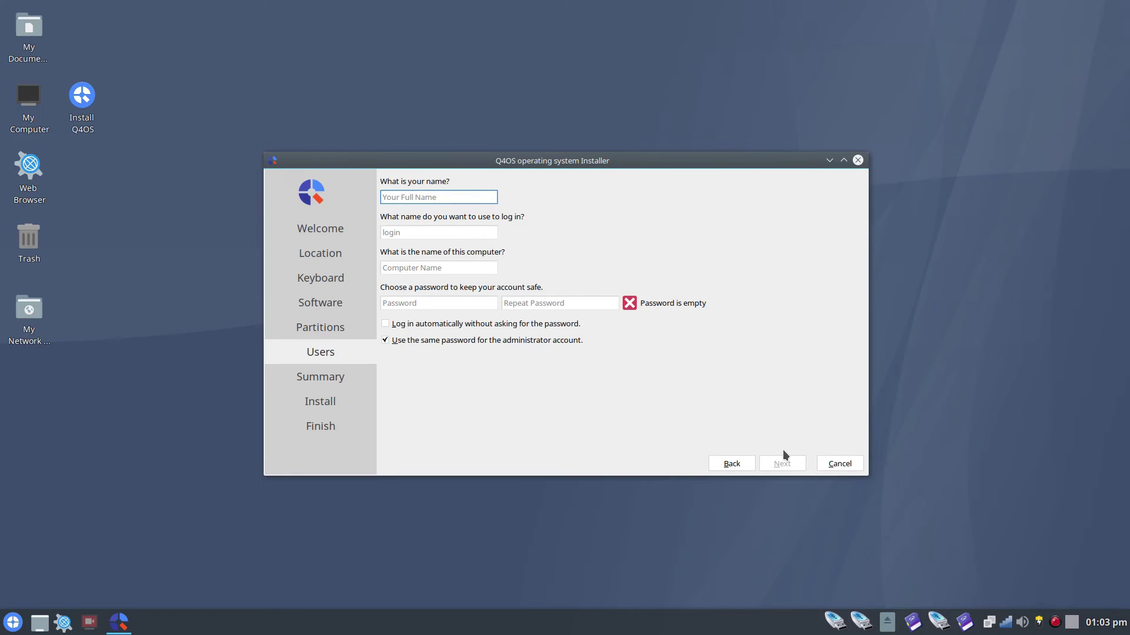
# Enter the user's name and login, and rename the computer to q4os.
pyautogui.write('gary')
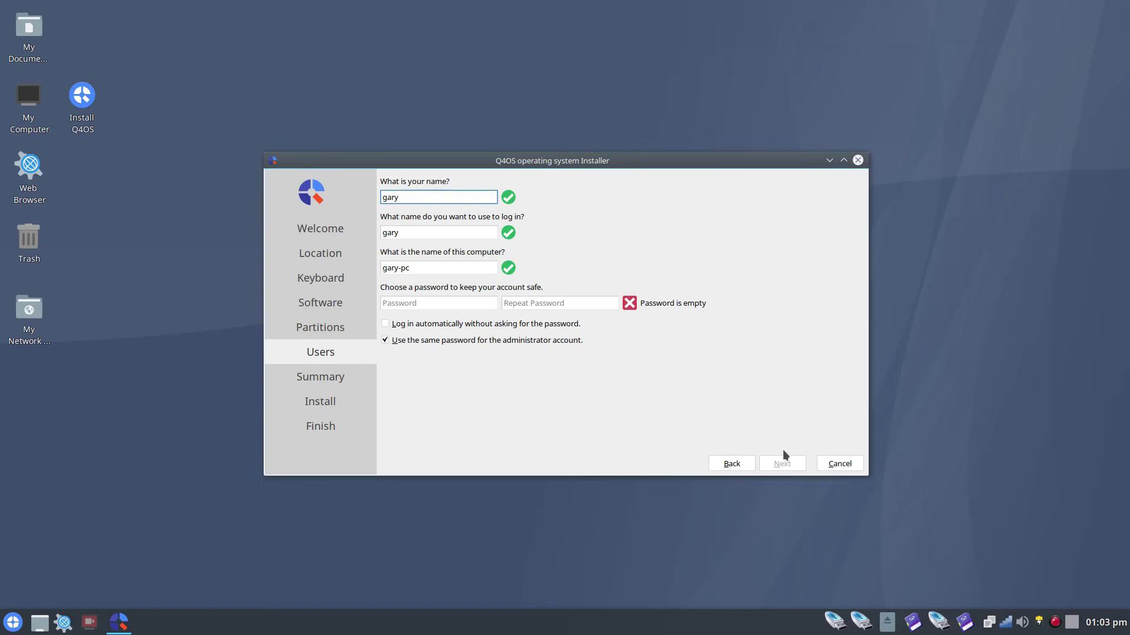
pyautogui.click(421, 232)
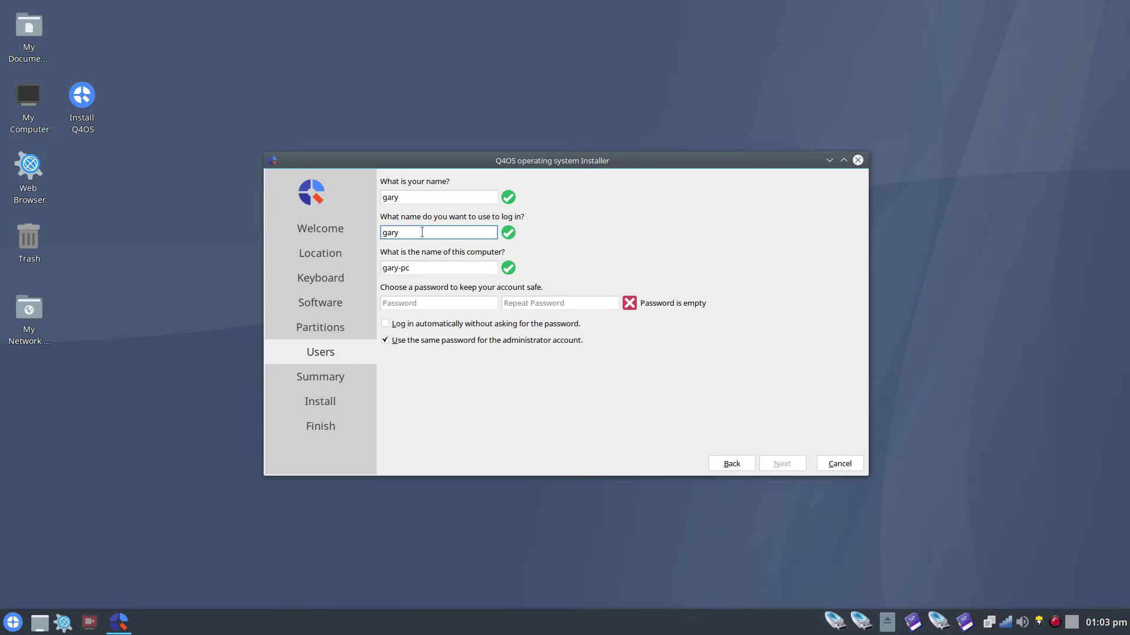
pyautogui.click(422, 268)
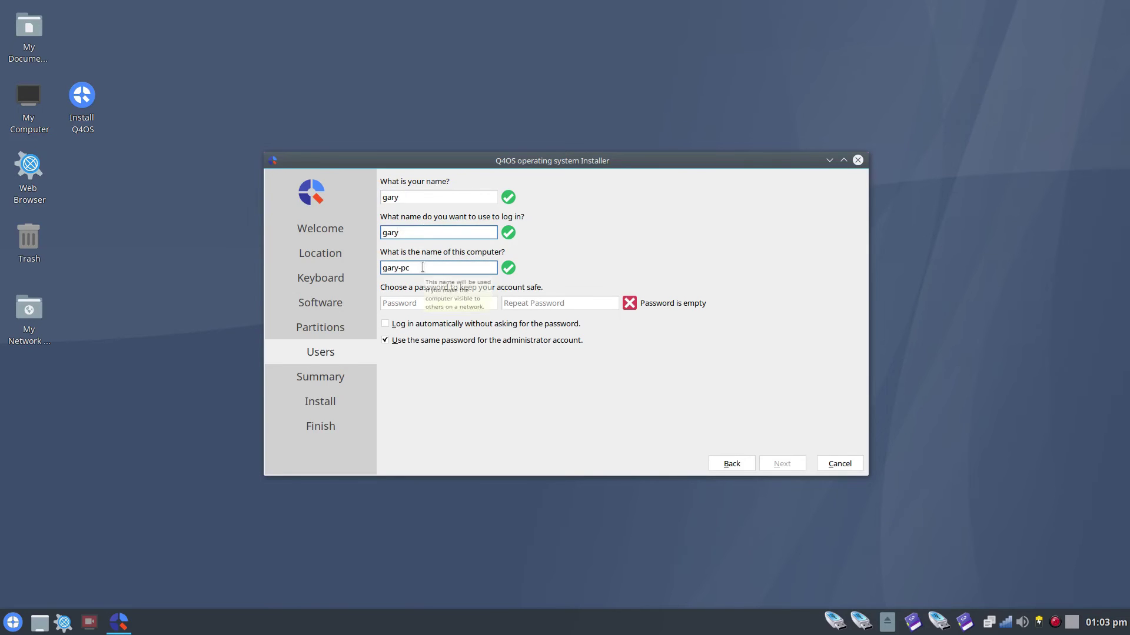
pyautogui.tripleClick(423, 268)
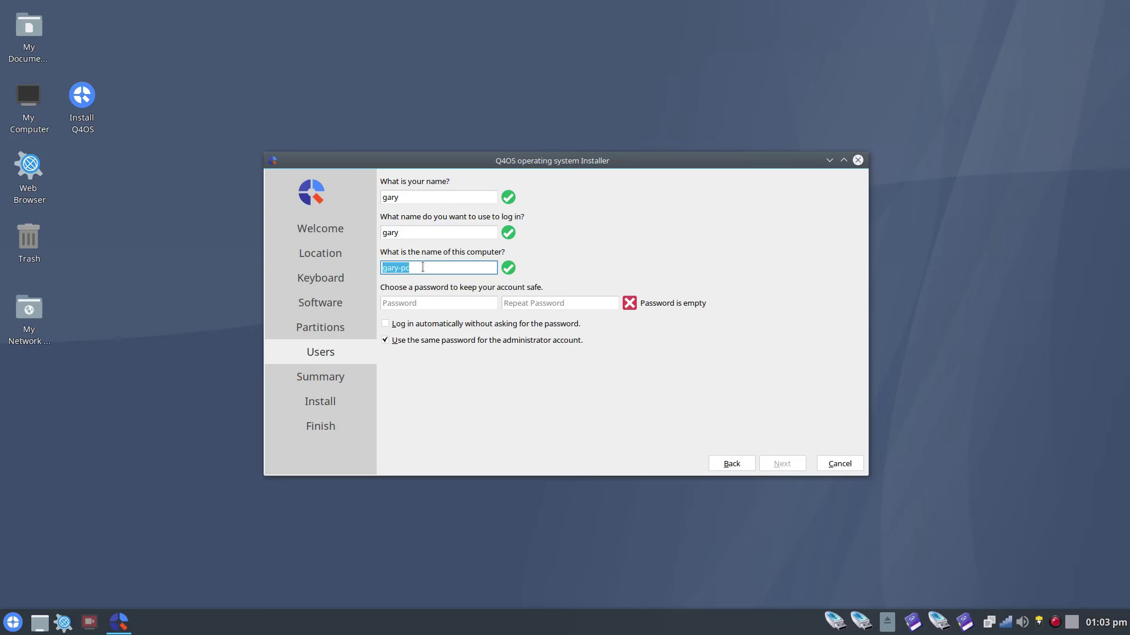
pyautogui.write('q4os')
# Set and confirm the password, reusing it for the administrator.
pyautogui.click(445, 302)
pyautogui.write('q*********')
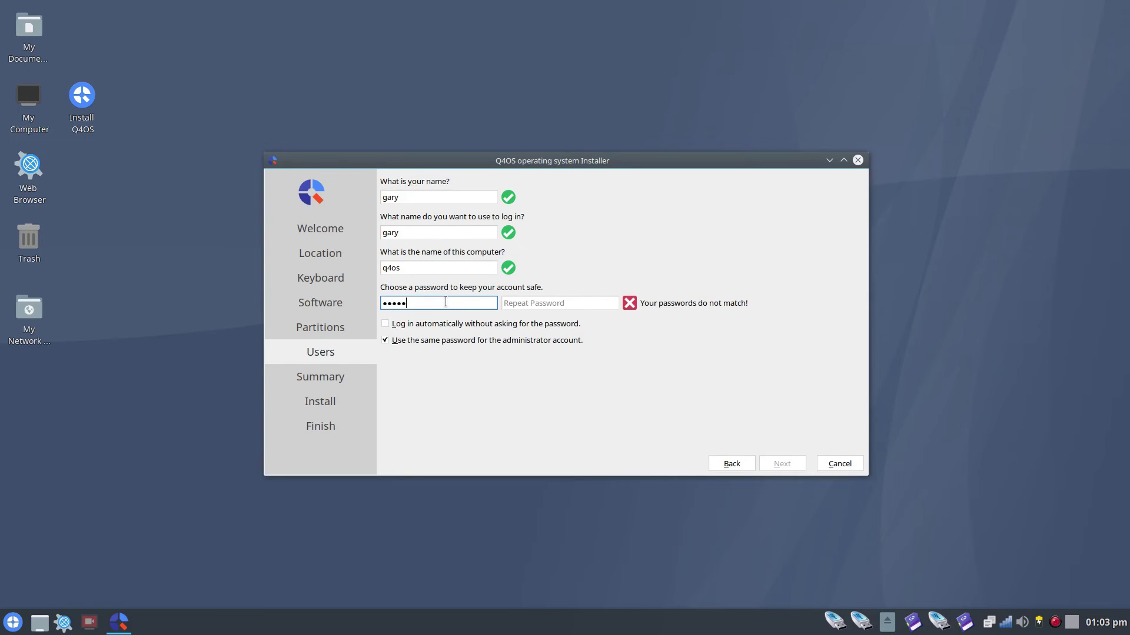
pyautogui.press('Tab')
pyautogui.write('**********')
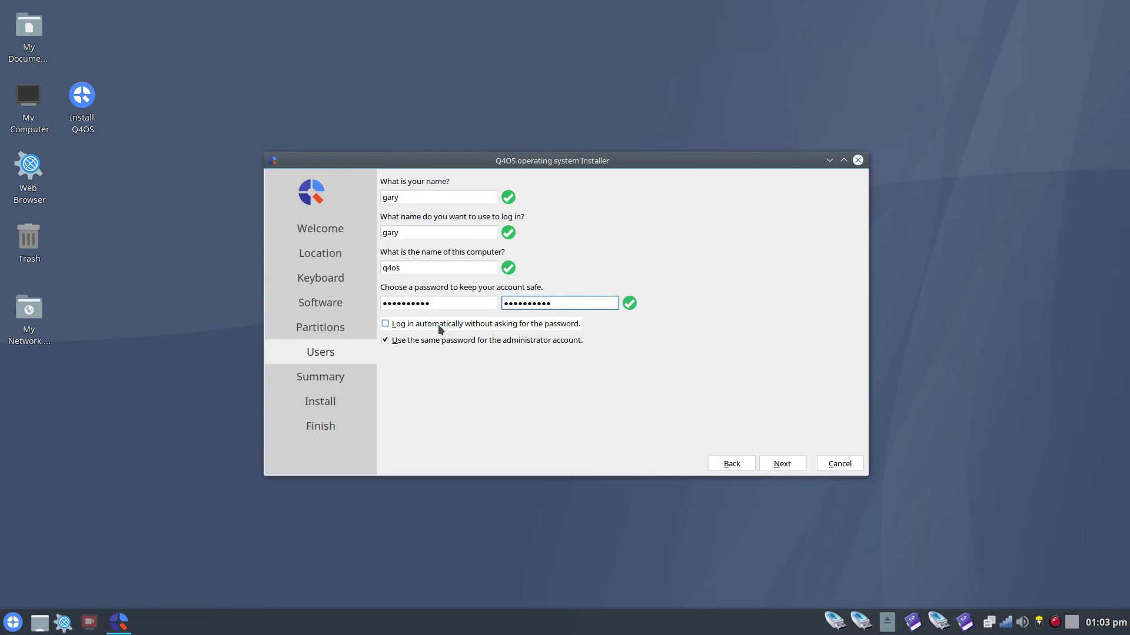
pyautogui.click(386, 341)
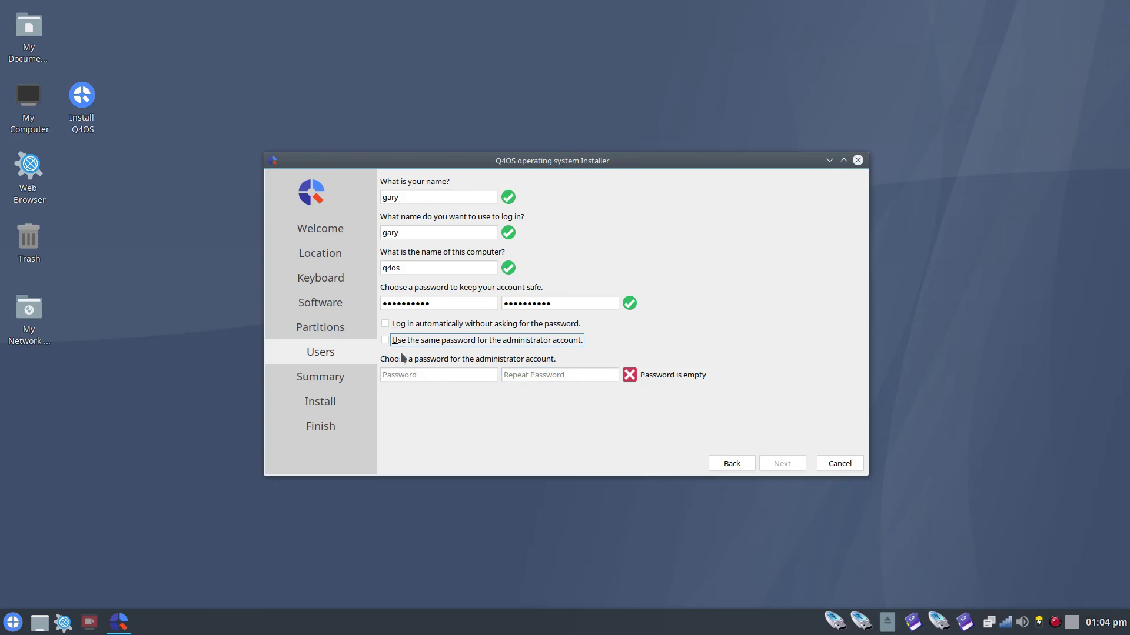
pyautogui.click(385, 340)
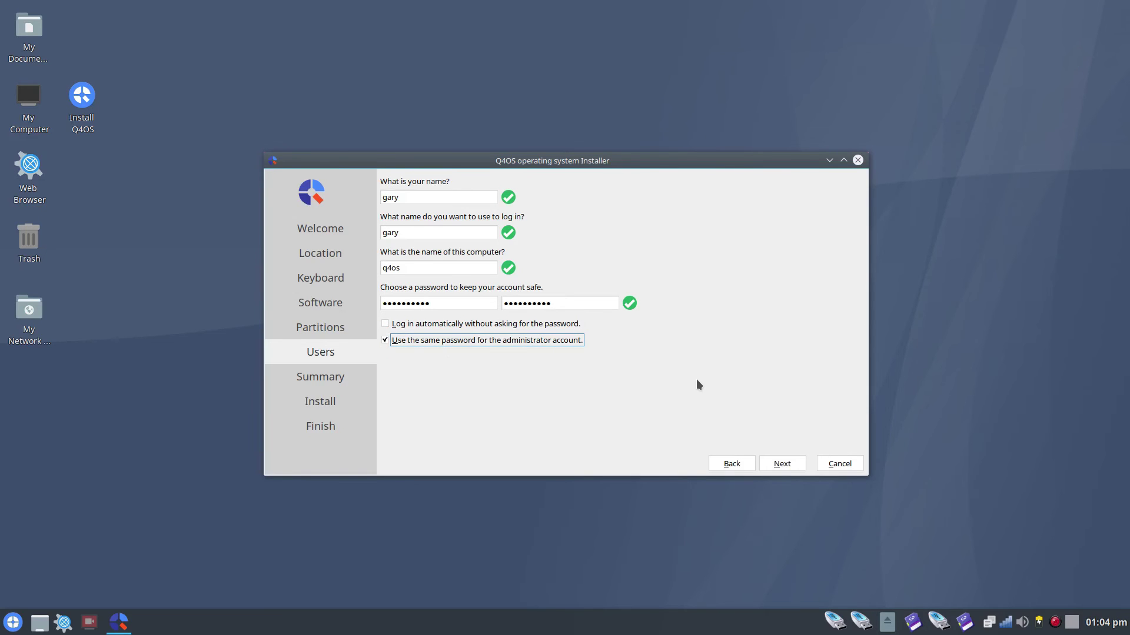
pyautogui.click(792, 461)
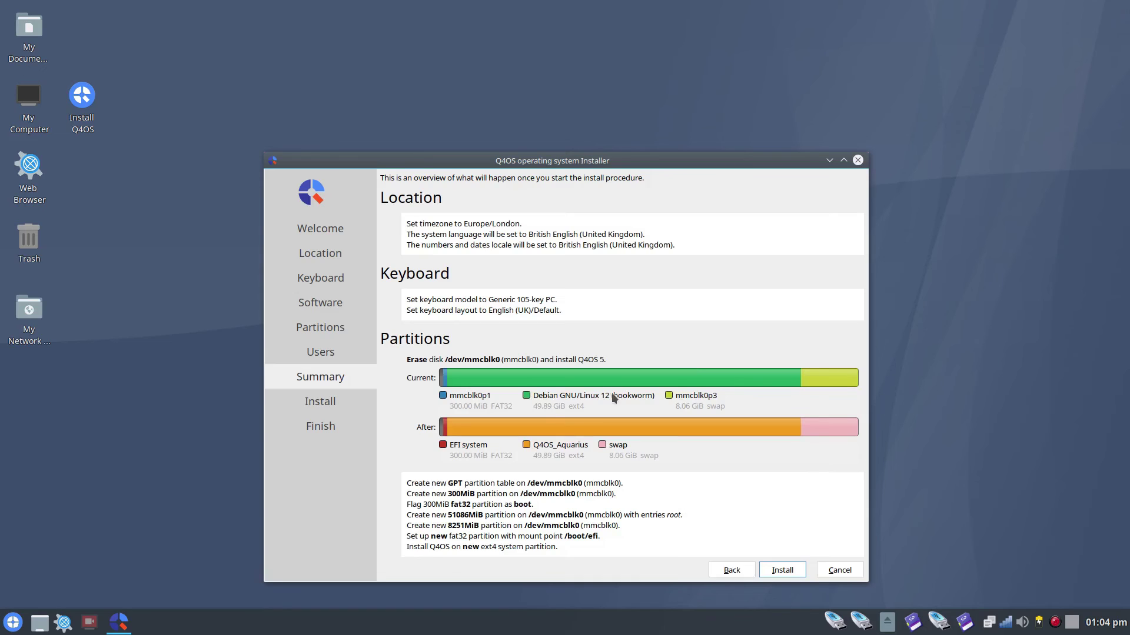
# Review the install summary and install Q4OS Aquarius onto the erased disk.
pyautogui.moveTo(690, 369)
pyautogui.click(789, 574)
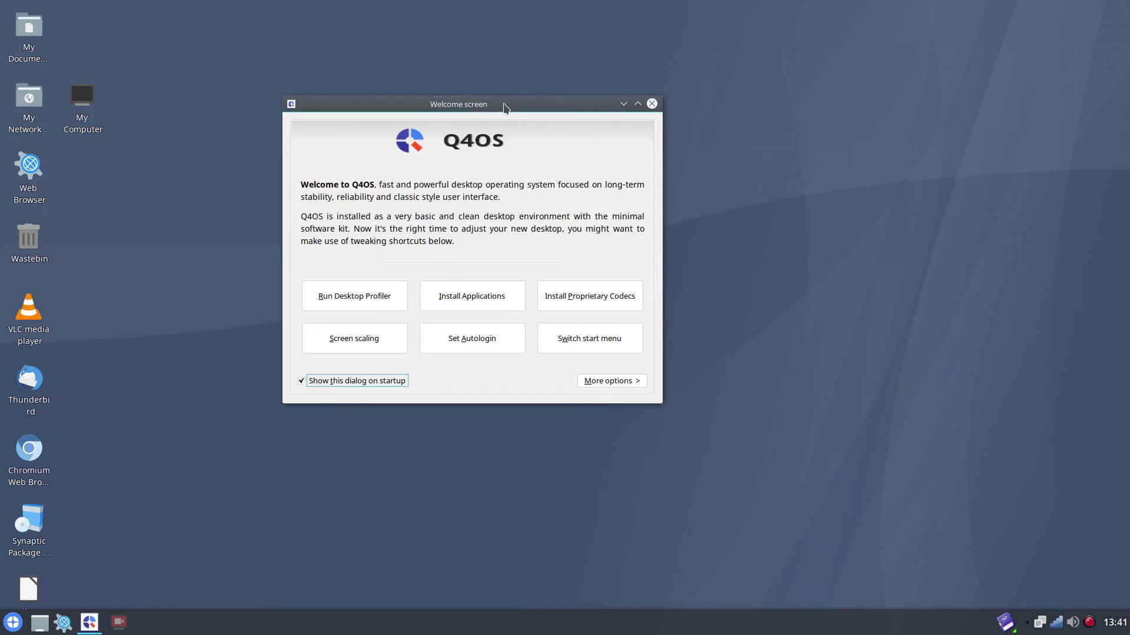
# Drag the installed system's Welcome screen window rightward toward the centre.
pyautogui.moveTo(533, 115); pyautogui.dragTo(593, 125)
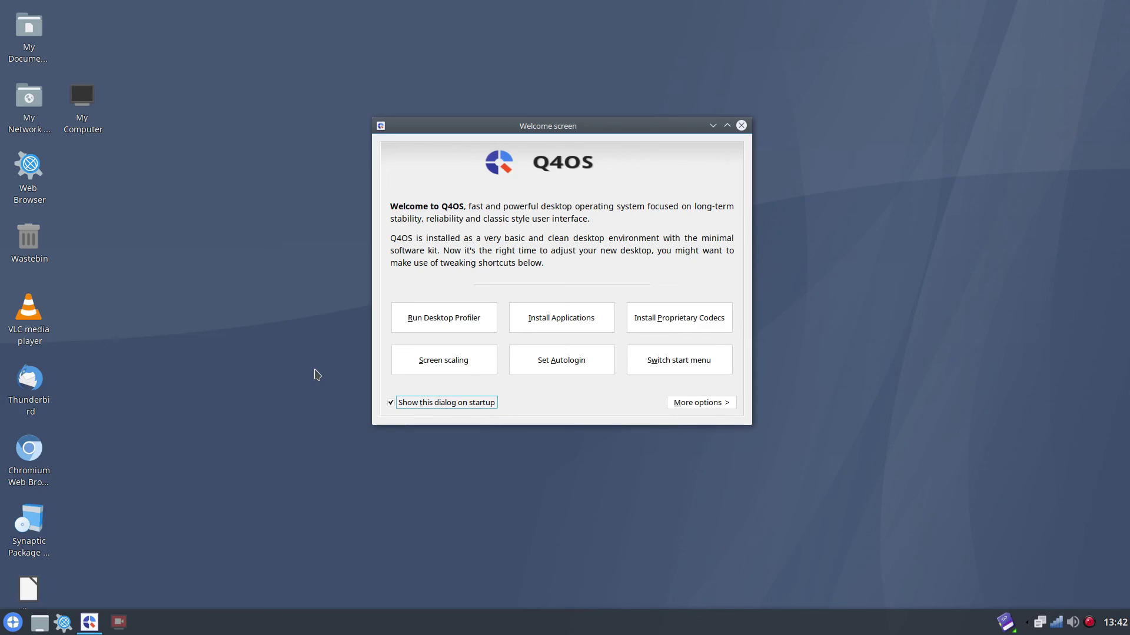
pyautogui.click(13, 624)
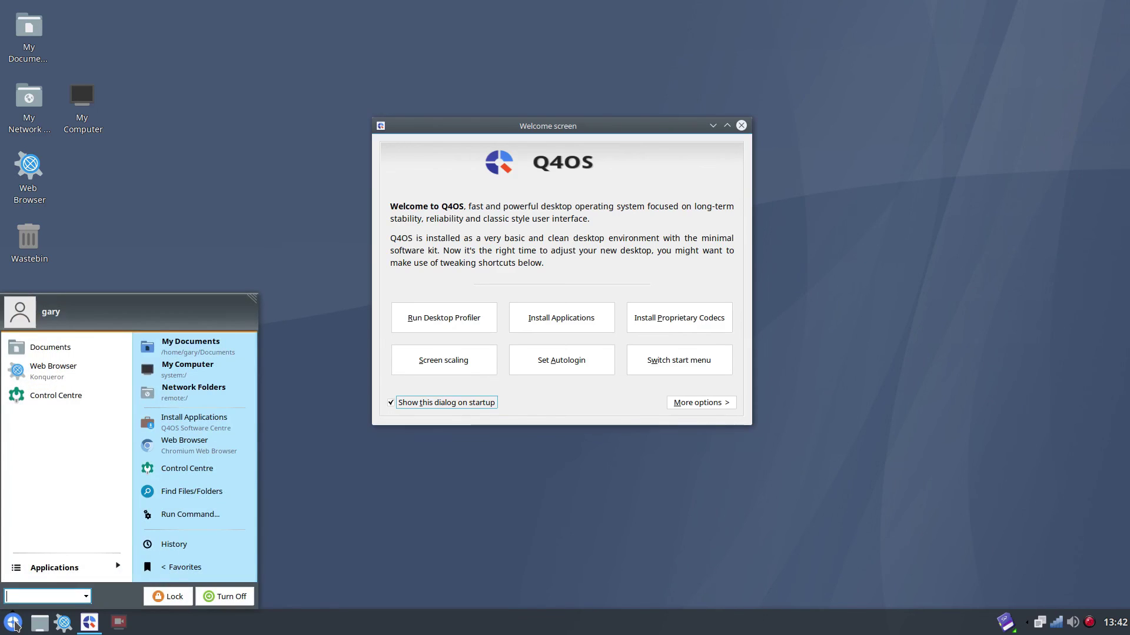
pyautogui.write('term')
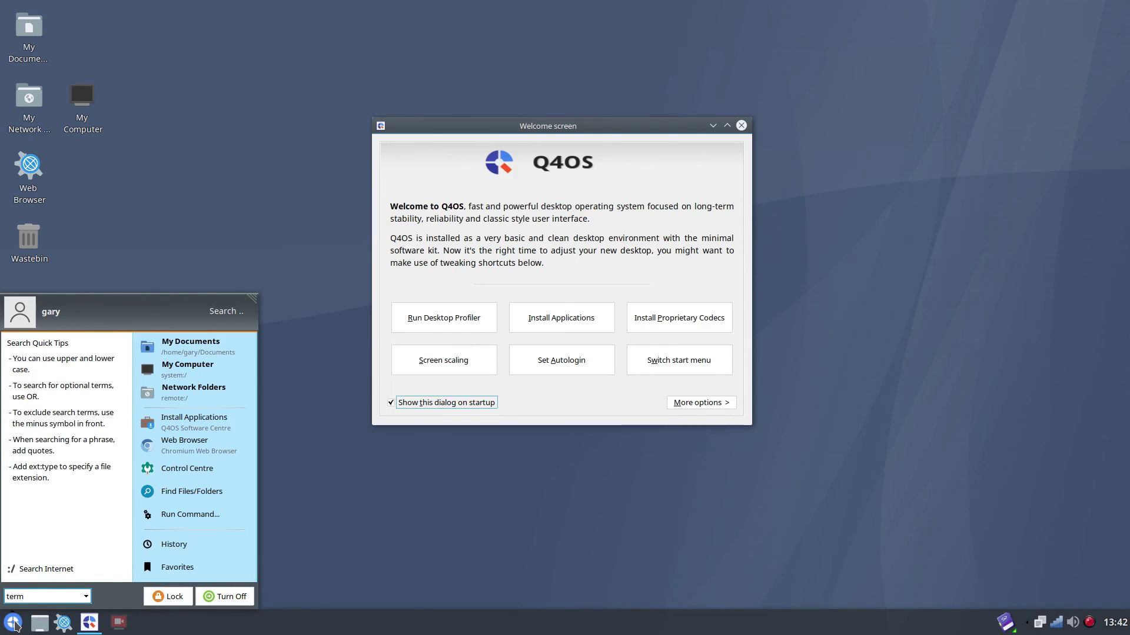
pyautogui.press('Return')
pyautogui.write('hto')
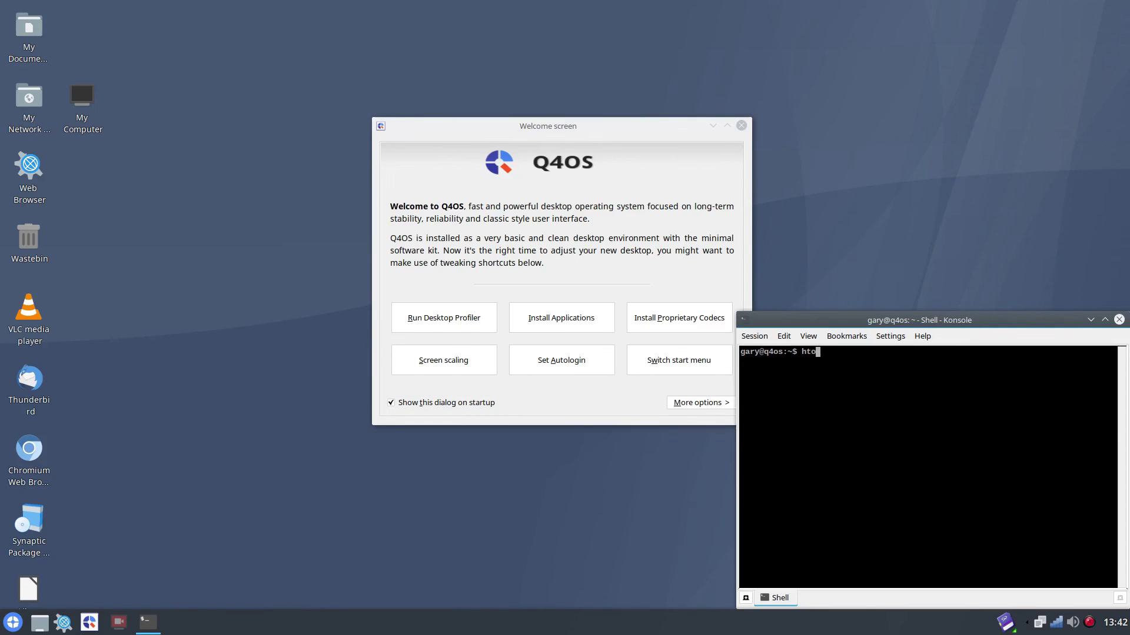
pyautogui.write('p')
pyautogui.press('Return')
pyautogui.moveTo(953, 398); pyautogui.dragTo(585, 285)
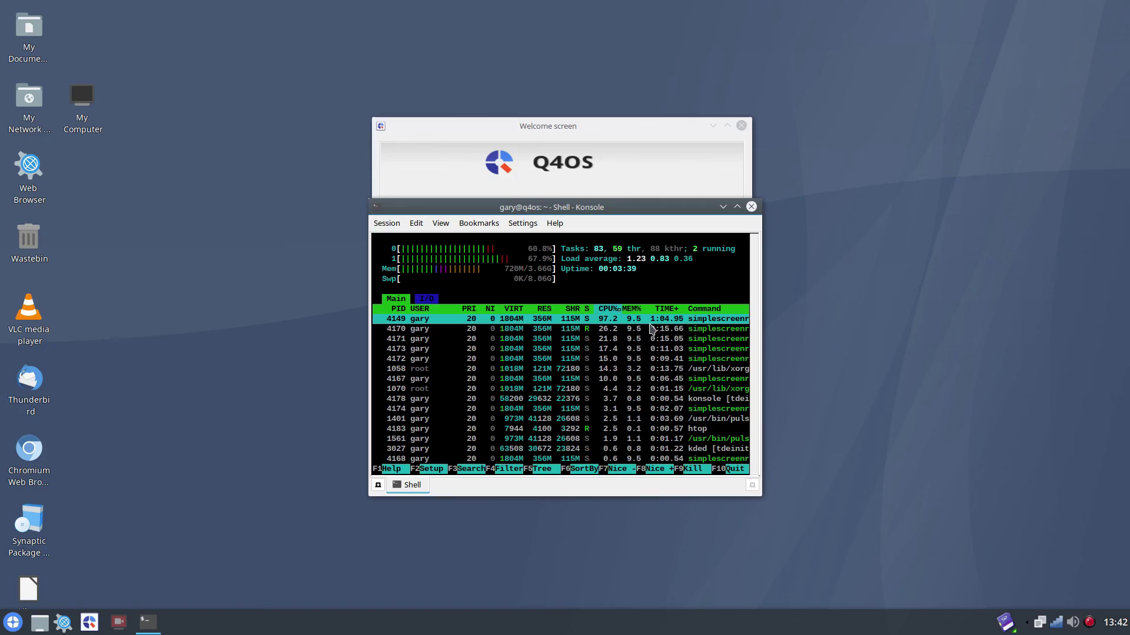
pyautogui.click(752, 206)
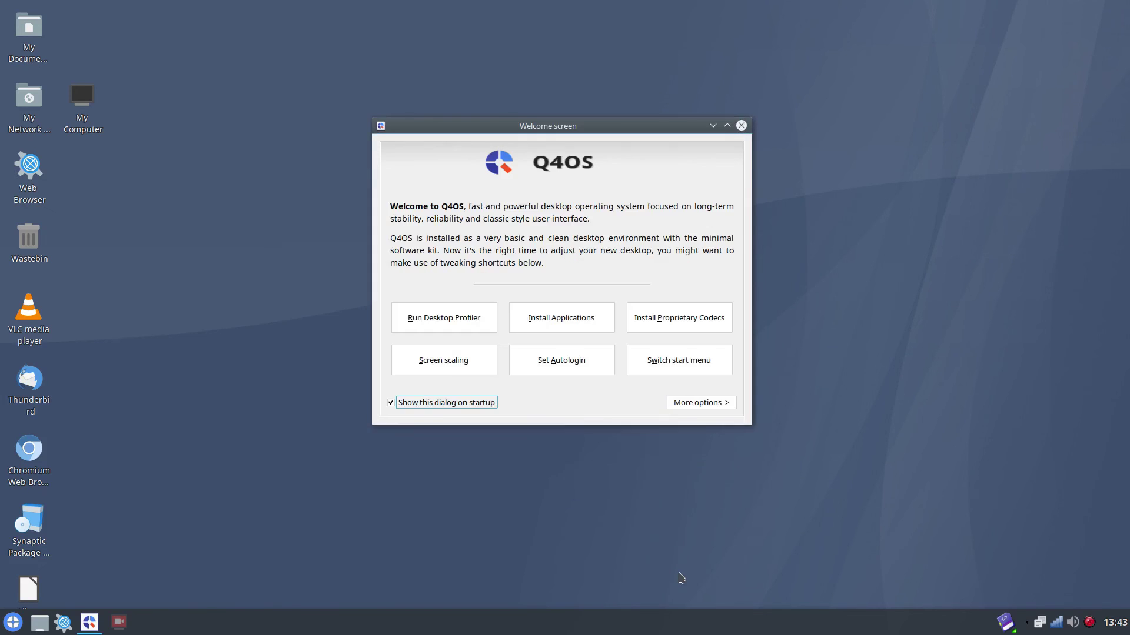